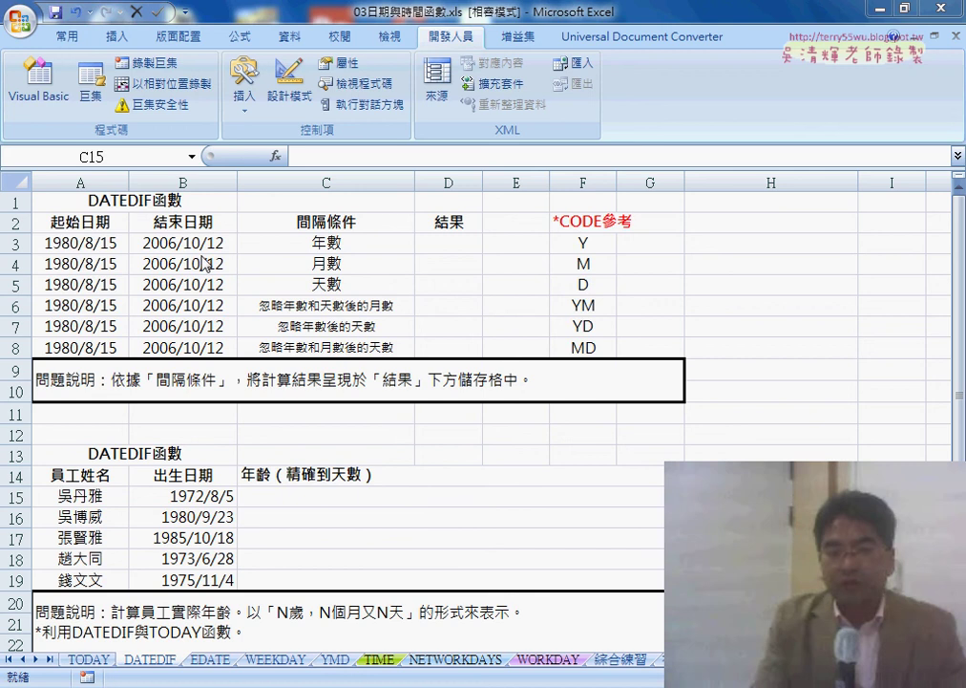
Select D3 and browse the Insert Function dialog, then cancel it without inserting anything
{"action": "left_click", "coordinate": [204, 247]}
{"action": "left_click", "coordinate": [336, 265]}
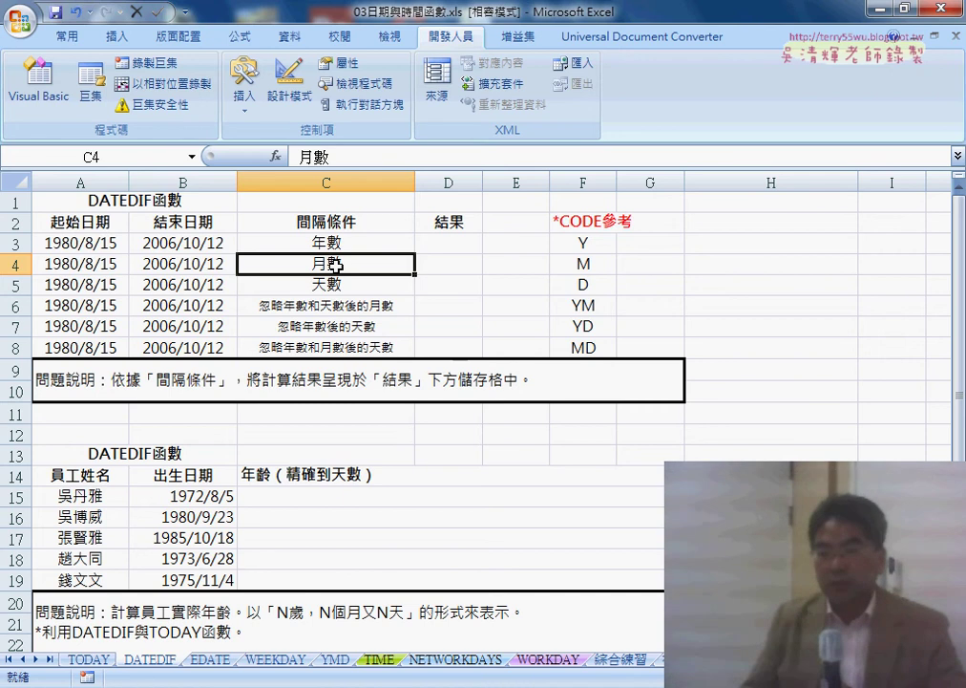
{"action": "left_click", "coordinate": [455, 246]}
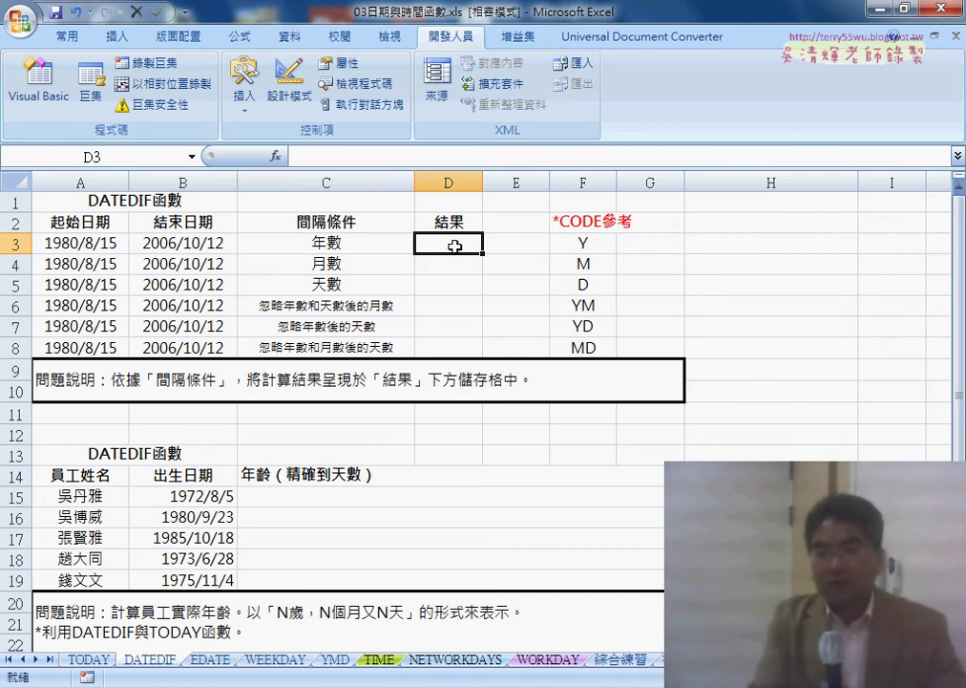
{"action": "left_click", "coordinate": [277, 156]}
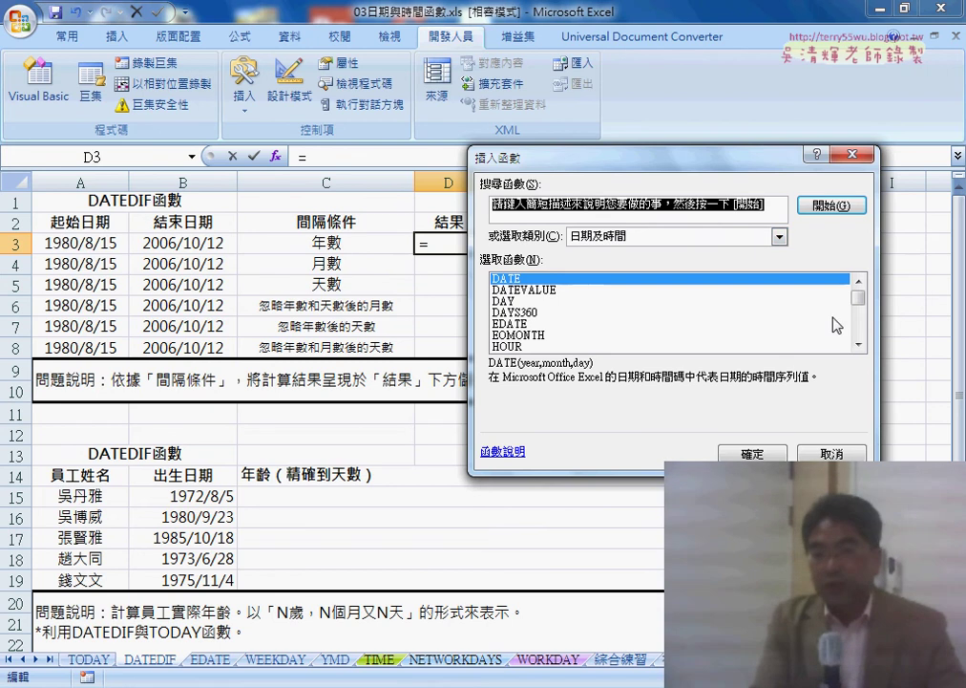
{"action": "mouse_move", "coordinate": [858, 298]}
{"action": "left_mouse_down"}
{"action": "mouse_move", "coordinate": [858, 308]}
{"action": "mouse_move", "coordinate": [860, 295]}
{"action": "left_mouse_up"}
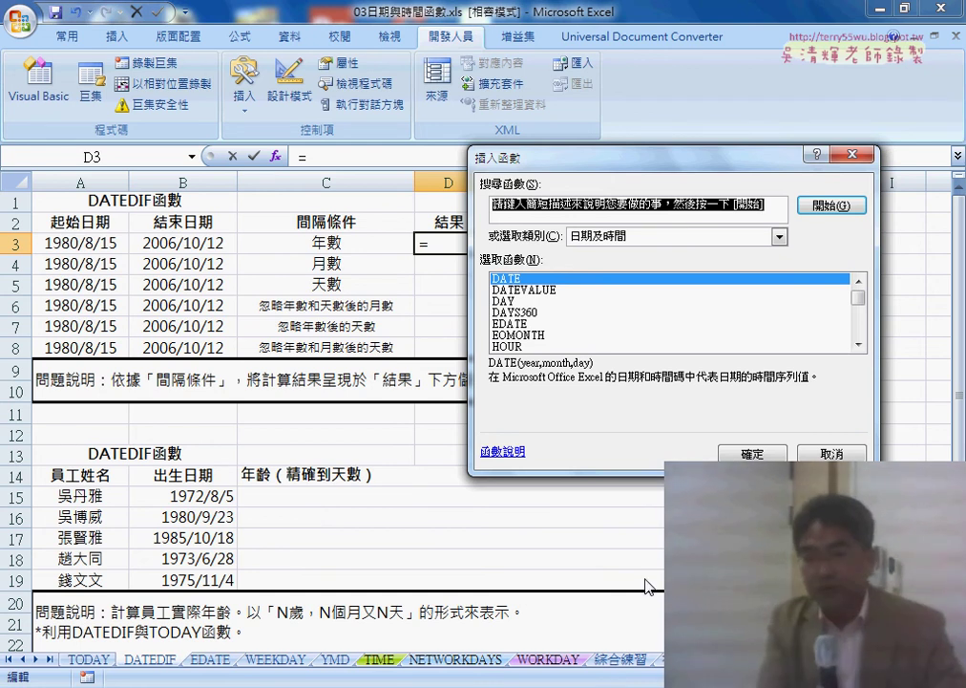
{"action": "left_click", "coordinate": [832, 455]}
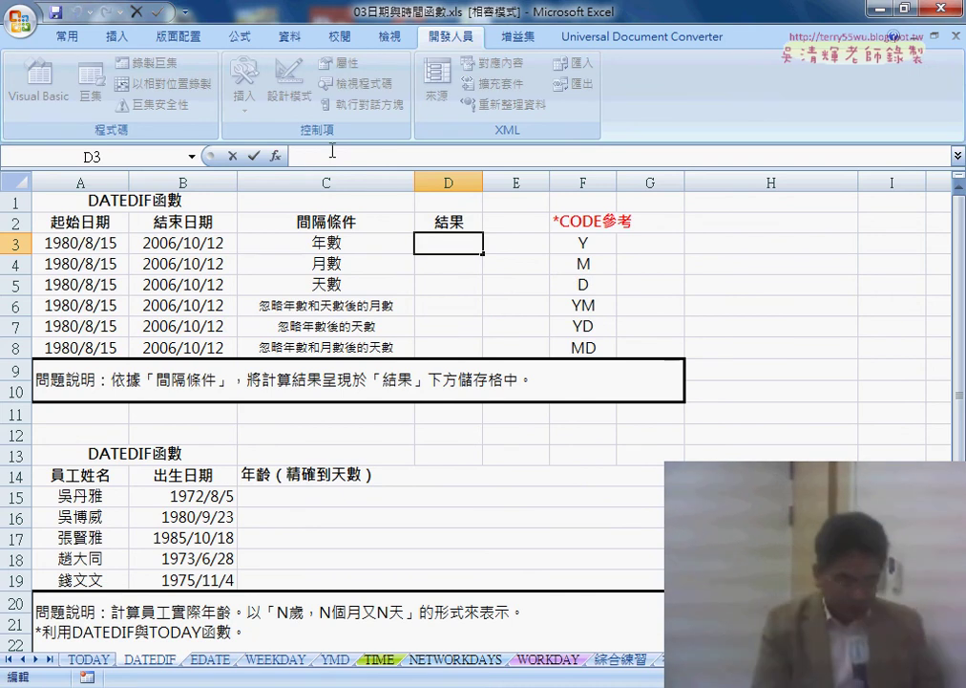
Enter =DATEDIF(A3,B3,"Y") in D3, returning 26 years
{"action": "type", "text": "=d"}
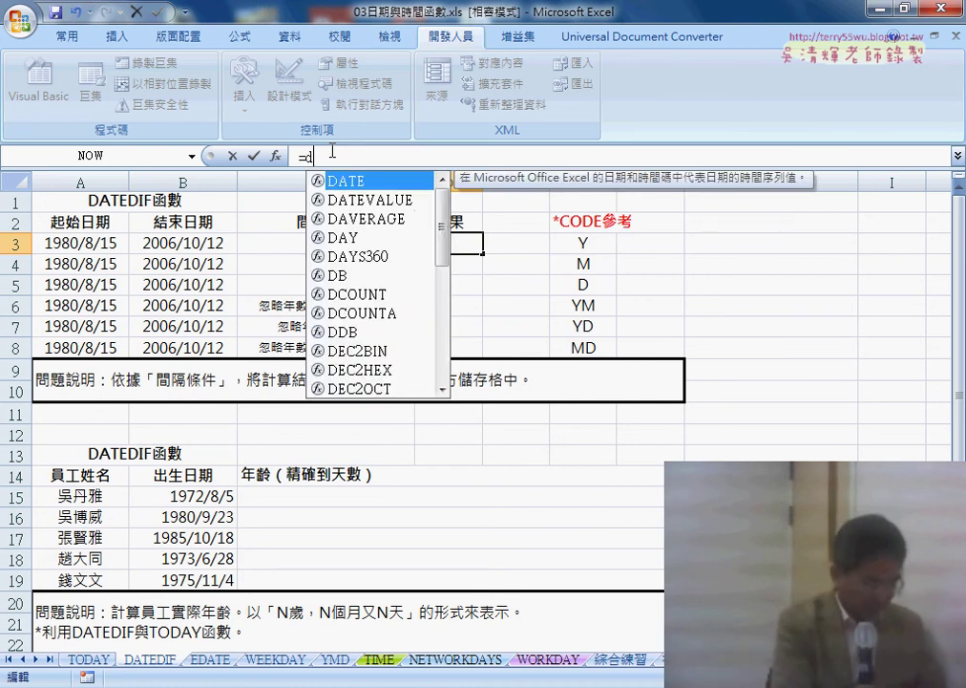
{"action": "type", "text": "ated"}
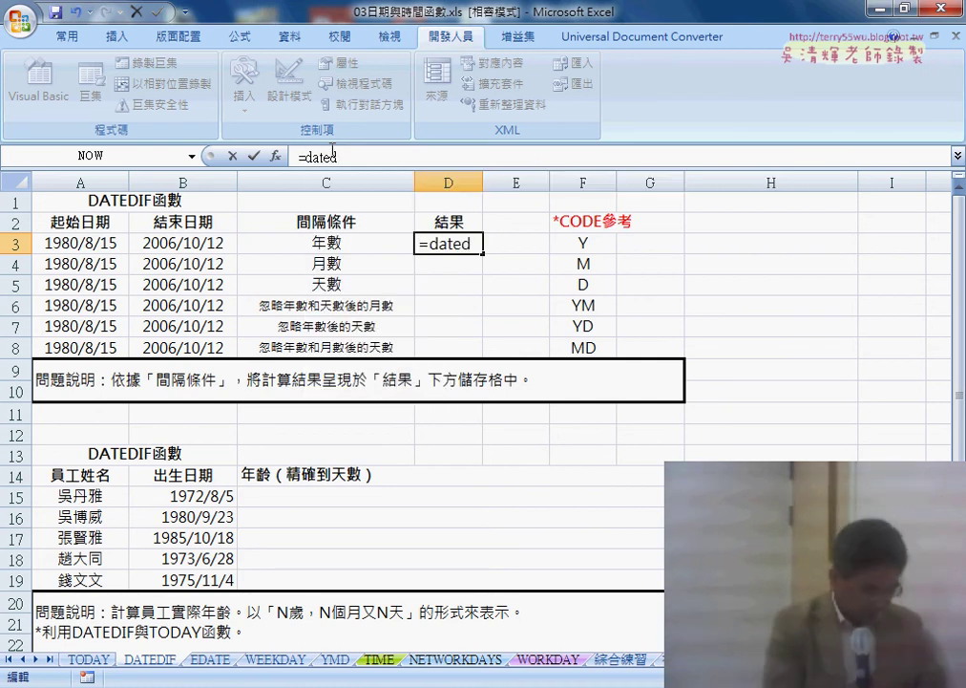
{"action": "type", "text": "if("}
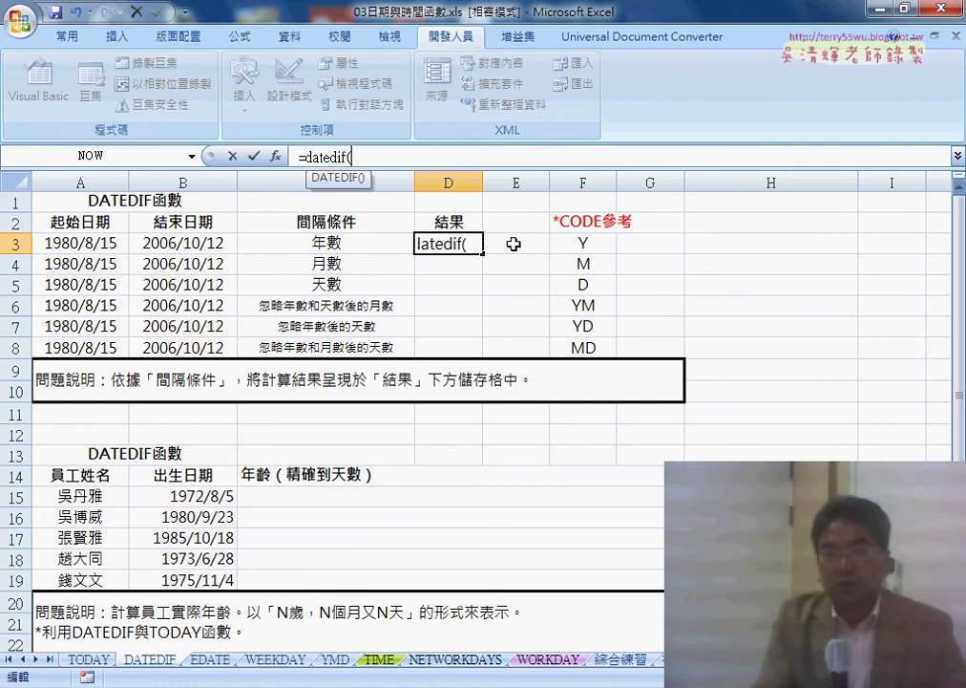
{"action": "left_click", "coordinate": [91, 245]}
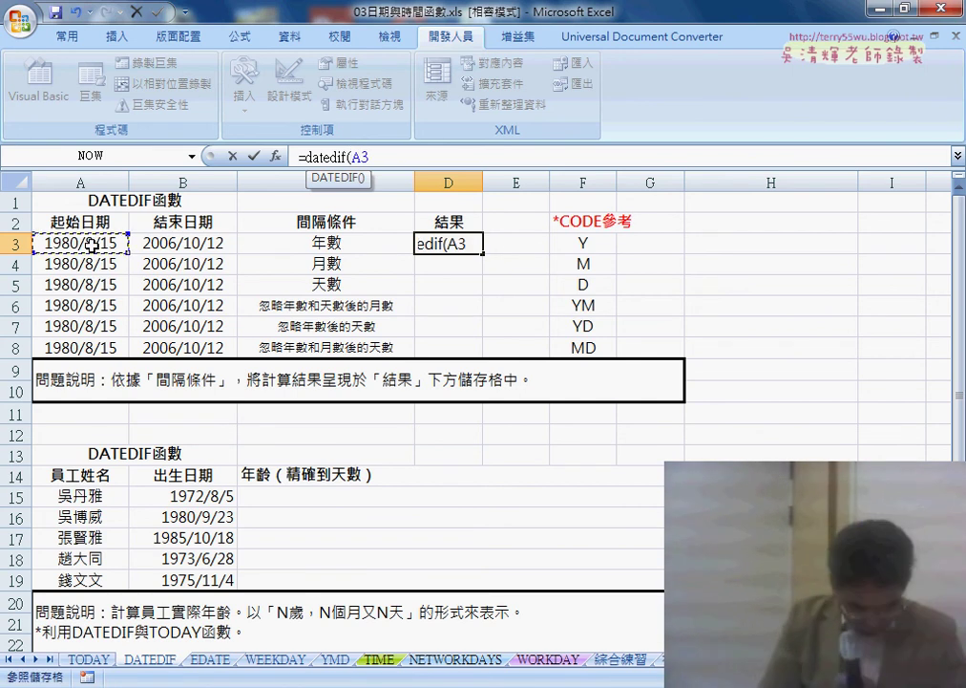
{"action": "type", "text": ","}
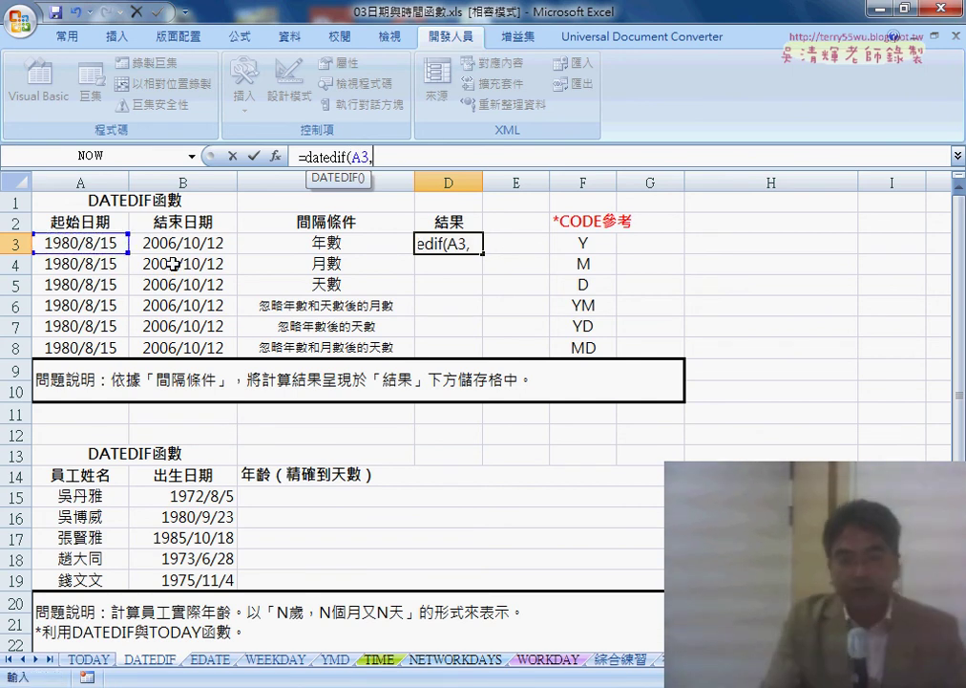
{"action": "left_click", "coordinate": [181, 245]}
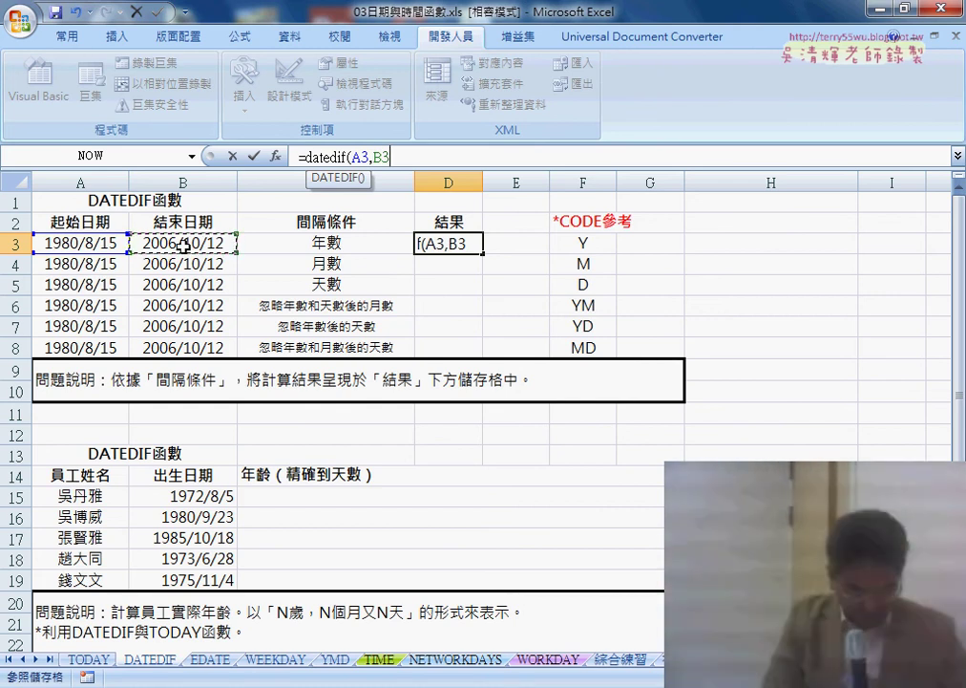
{"action": "type", "text": ",\""}
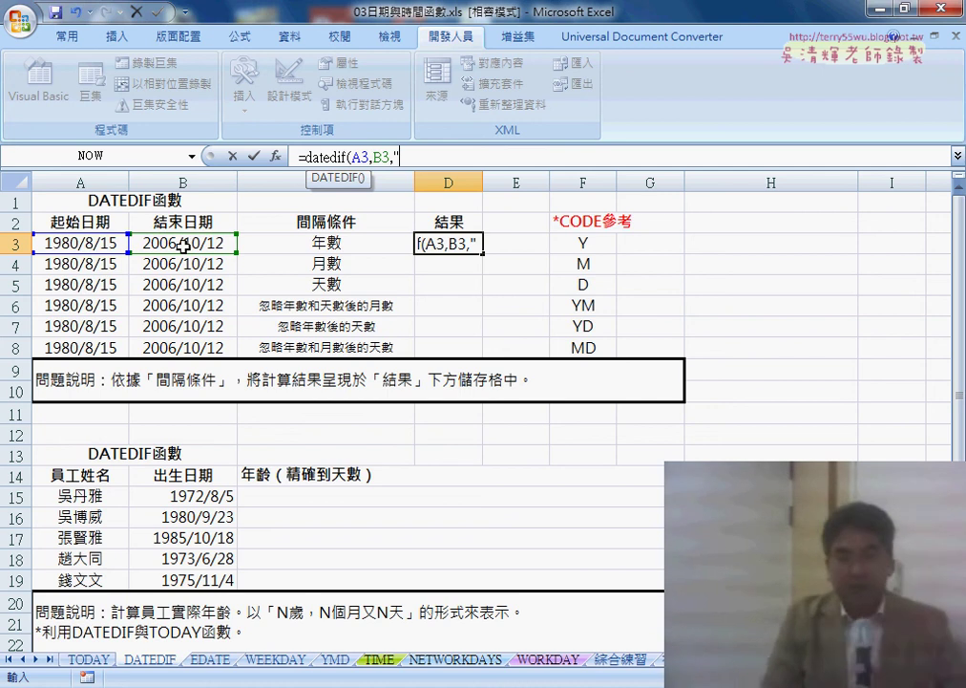
{"action": "type", "text": "Y"}
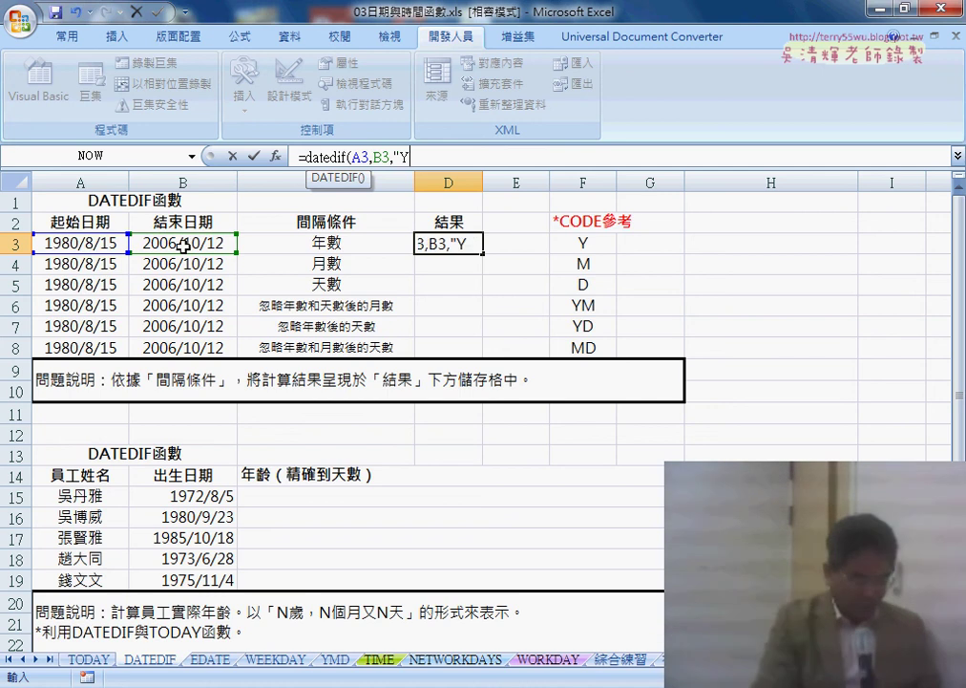
{"action": "type", "text": "\")"}
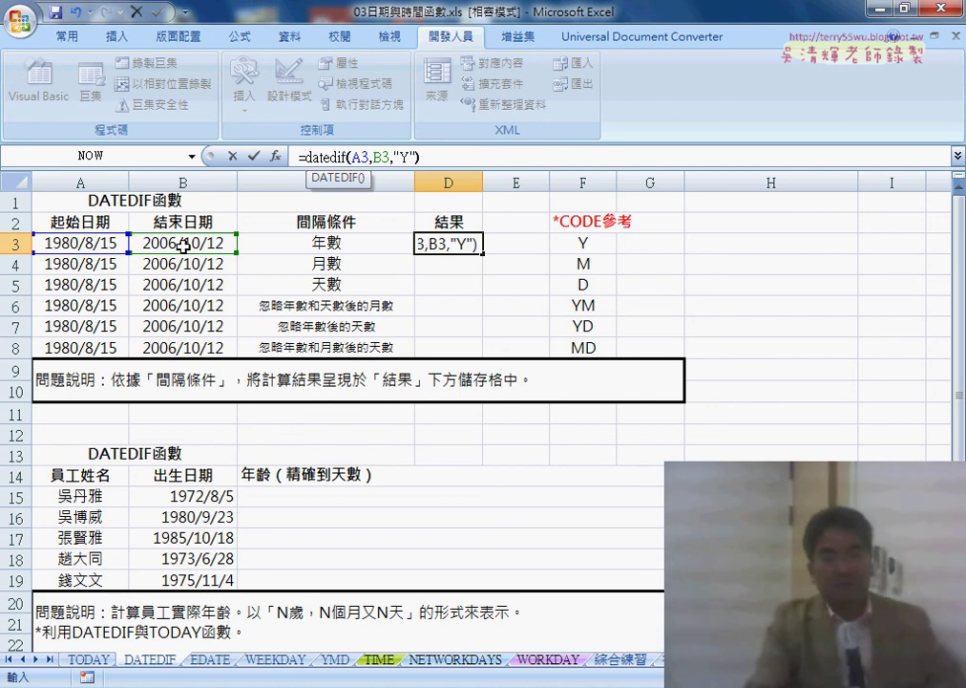
{"action": "left_click", "coordinate": [253, 156]}
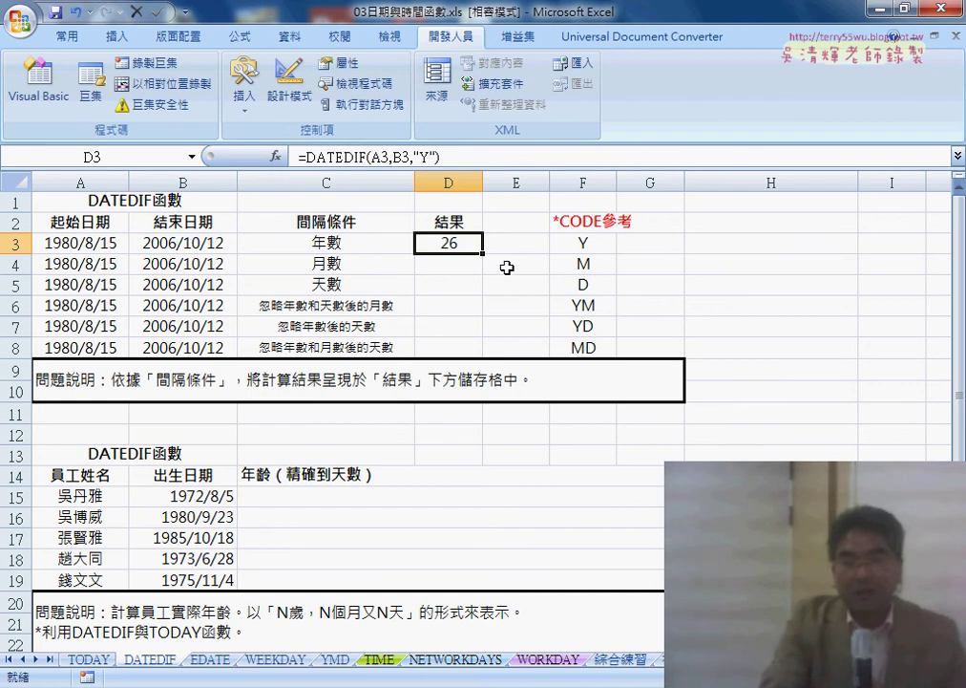
Copy the D3 DATEDIF formula down through D8
{"action": "left_click_drag", "start_coordinate": [485, 256], "coordinate": [485, 353]}
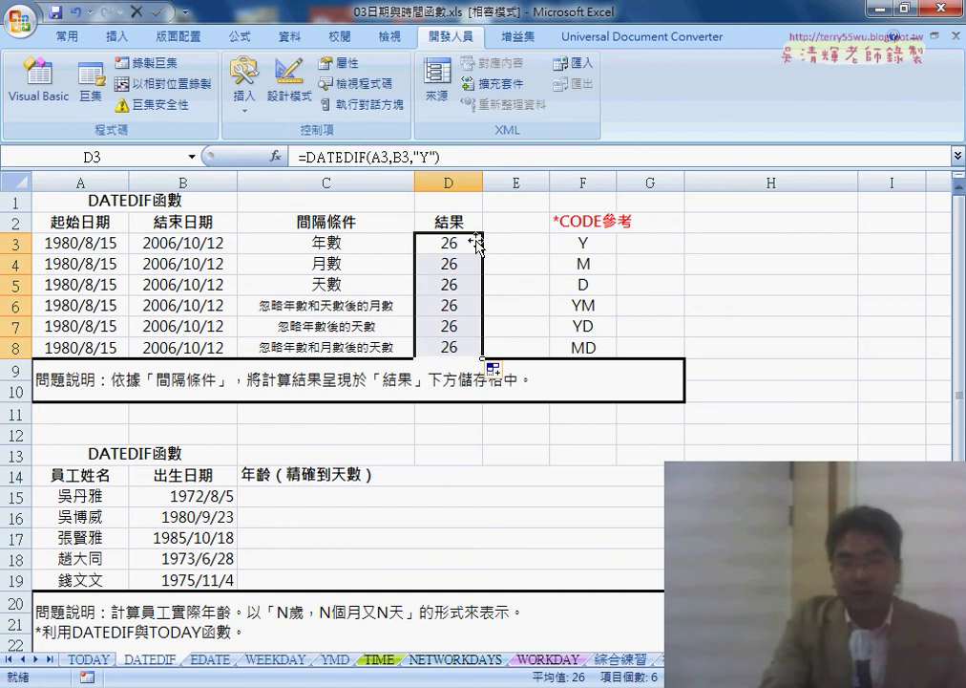
{"action": "left_click", "coordinate": [432, 159]}
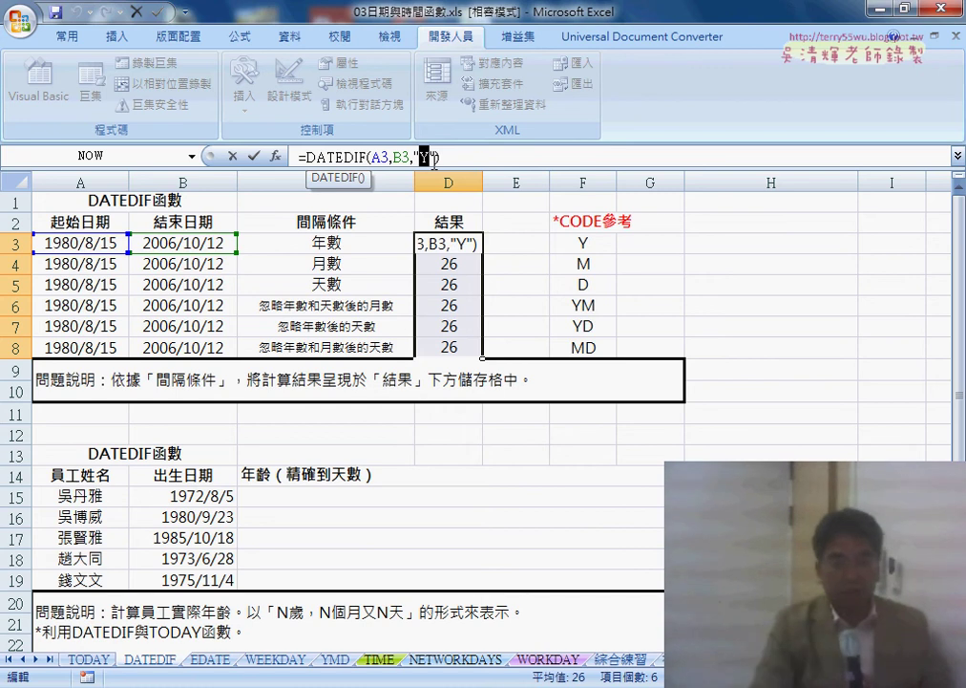
{"action": "key", "text": "Escape"}
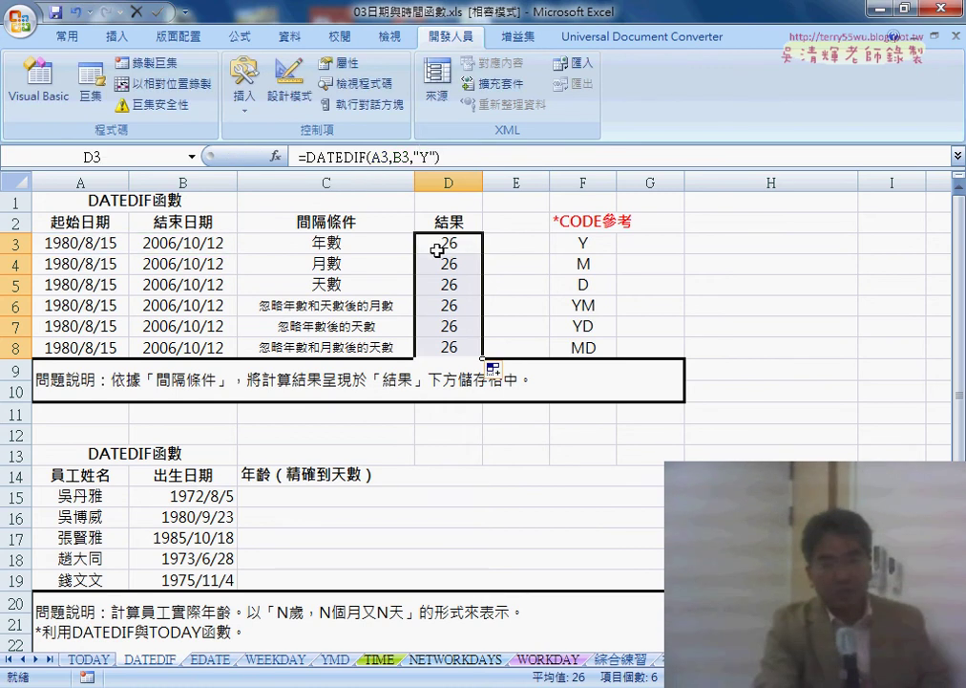
Change D4's interval code from "Y" to "M", giving 313 months
{"action": "left_click", "coordinate": [445, 264]}
{"action": "double_click", "coordinate": [424, 157]}
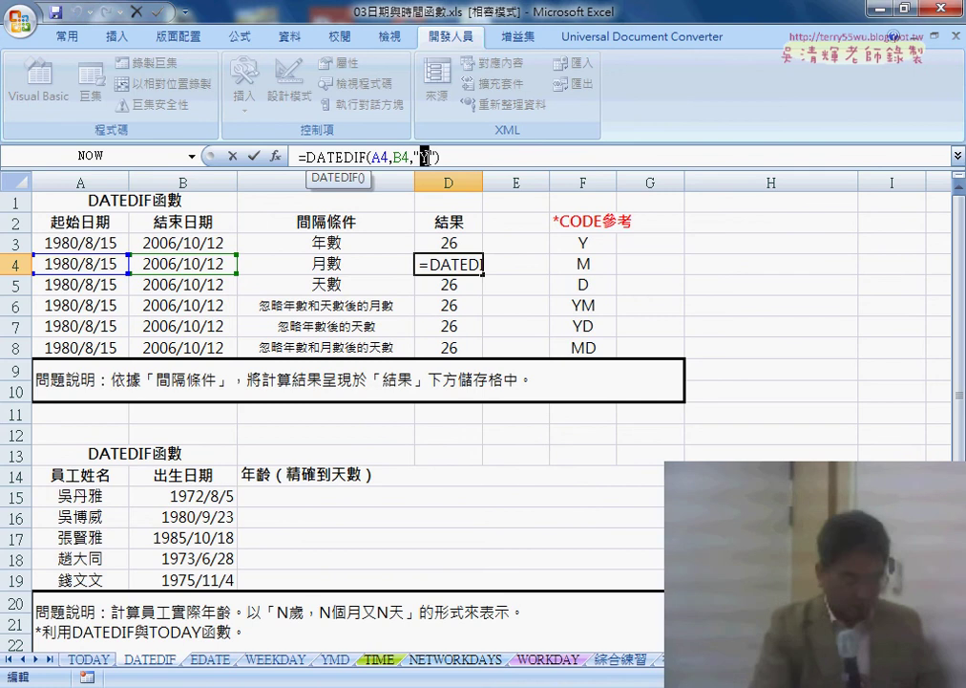
{"action": "type", "text": "M"}
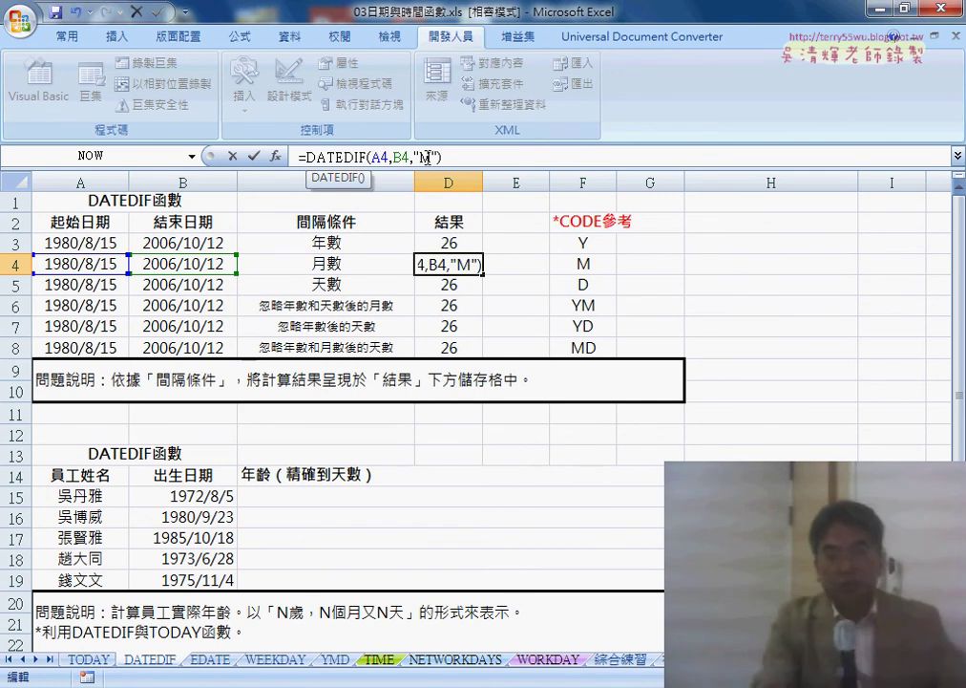
{"action": "left_click", "coordinate": [253, 155]}
Change B3's end date to 2006/8/12 so D3 recalculates to 25
{"action": "left_click", "coordinate": [445, 243]}
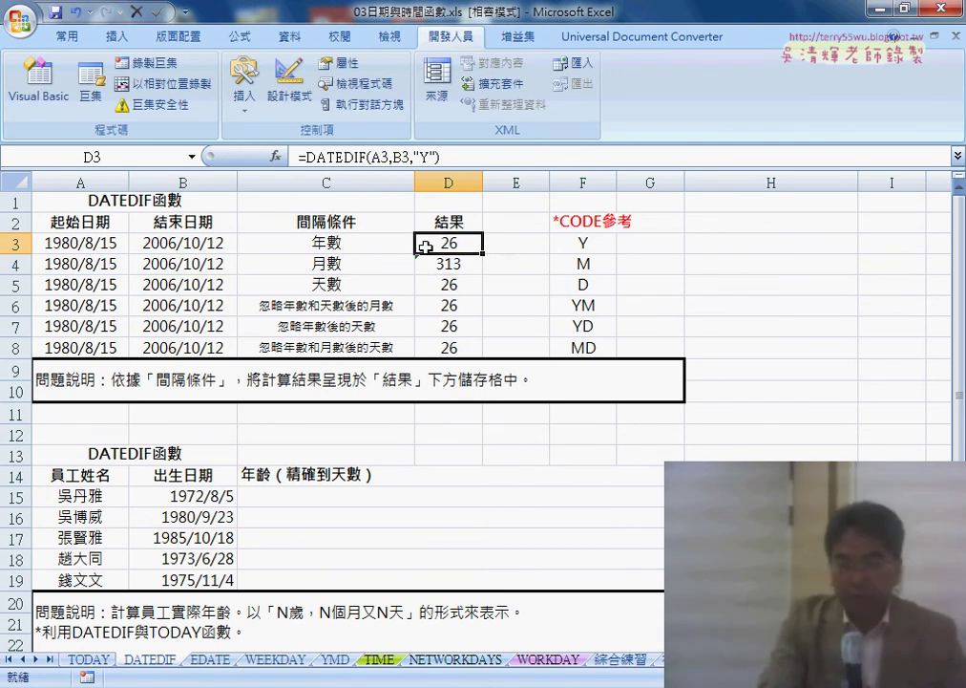
{"action": "left_click", "coordinate": [99, 246]}
{"action": "left_click", "coordinate": [187, 242]}
{"action": "double_click", "coordinate": [187, 243]}
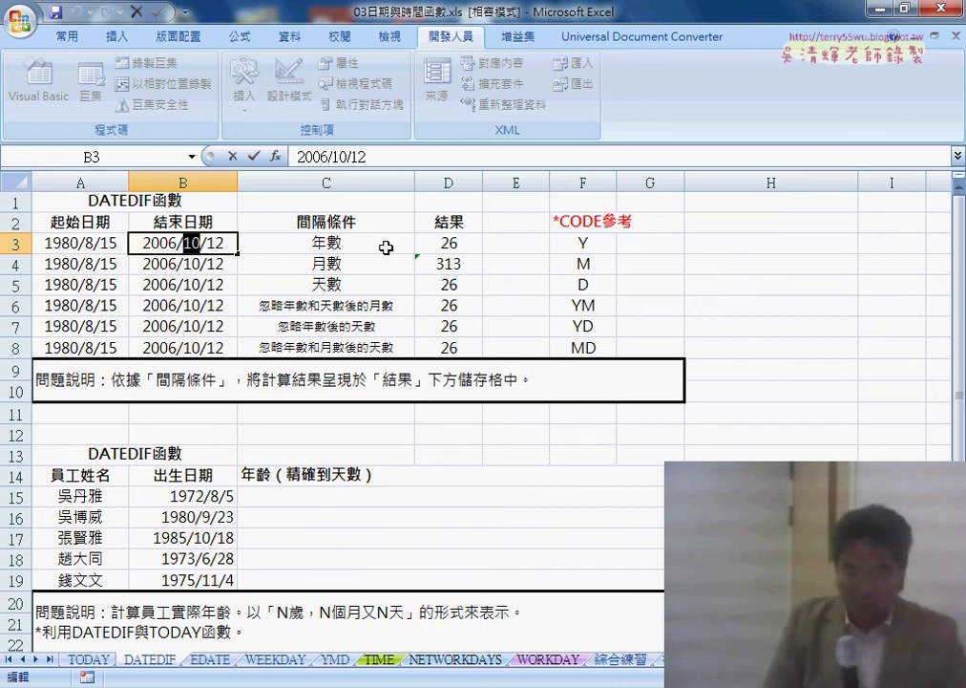
{"action": "type", "text": "8"}
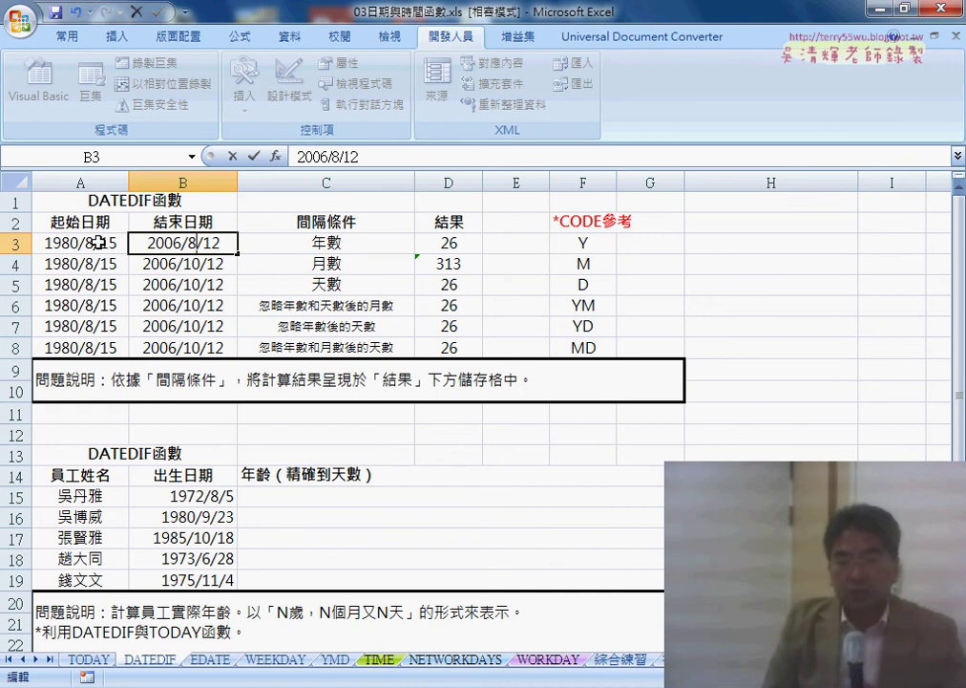
{"action": "key", "text": "Return"}
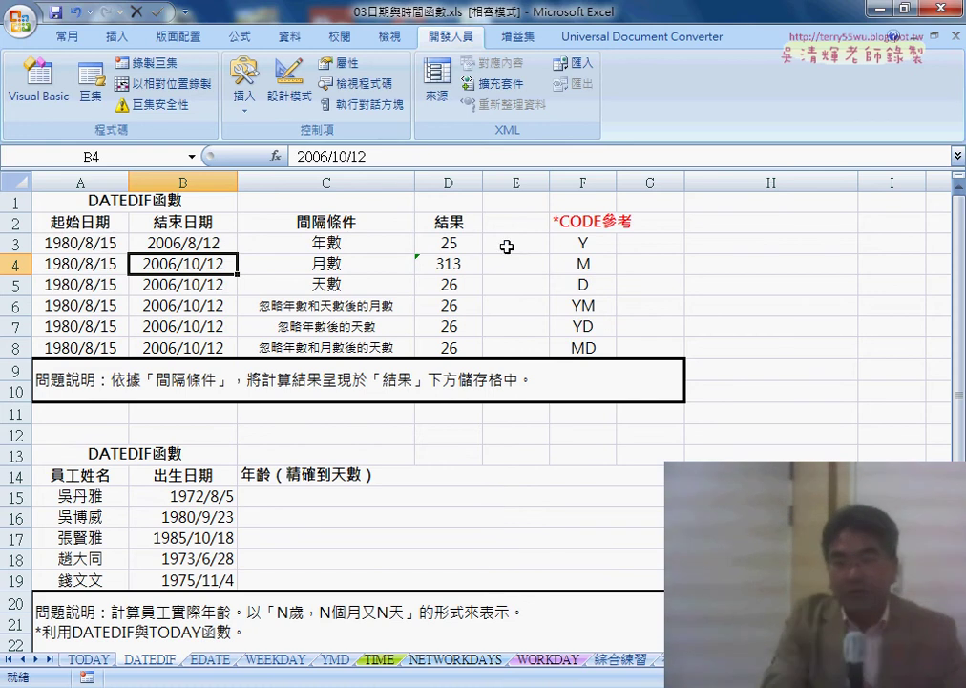
{"action": "left_click", "coordinate": [473, 244]}
{"action": "left_click", "coordinate": [518, 244]}
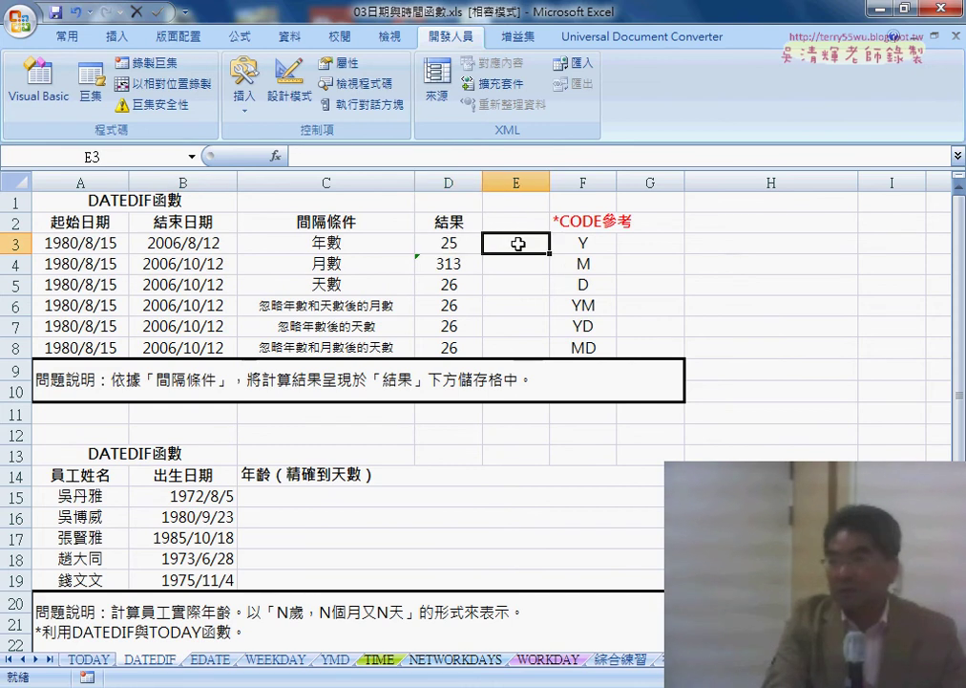
{"action": "left_click_drag", "start_coordinate": [209, 247], "coordinate": [95, 243]}
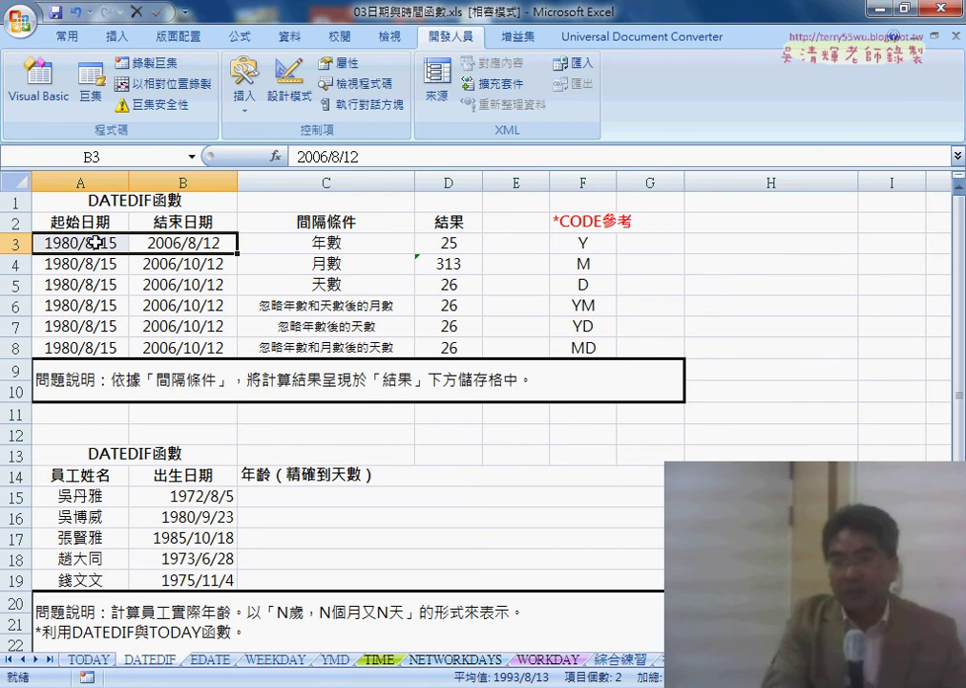
{"action": "left_click", "coordinate": [517, 245]}
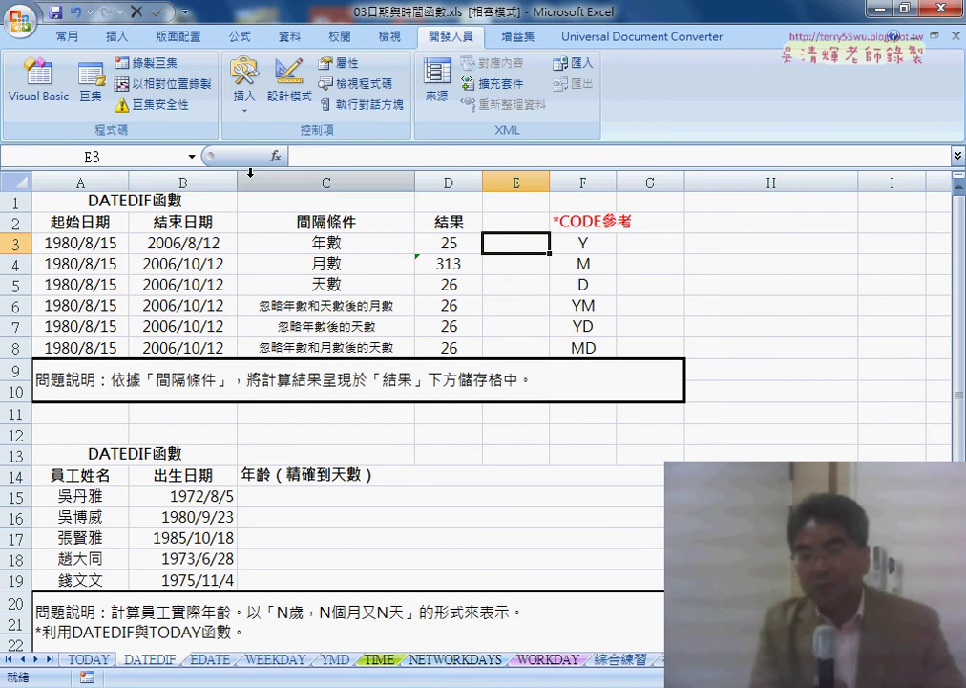
Insert =YEAR(B3) into E3 through the Insert Function dialog
{"action": "left_click", "coordinate": [276, 156]}
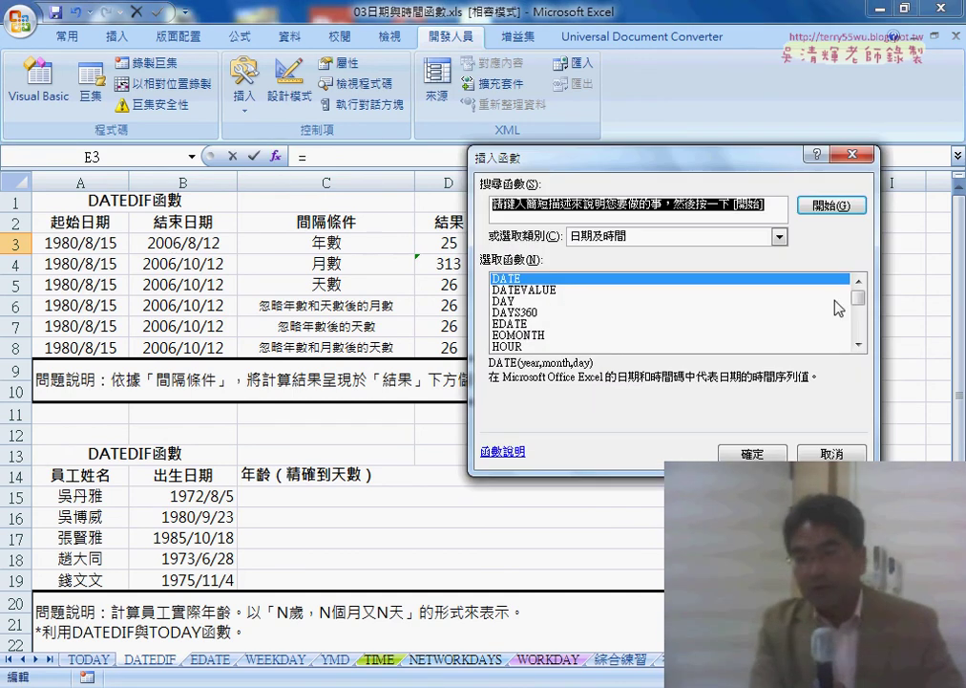
{"action": "left_click_drag", "start_coordinate": [857, 299], "coordinate": [864, 341]}
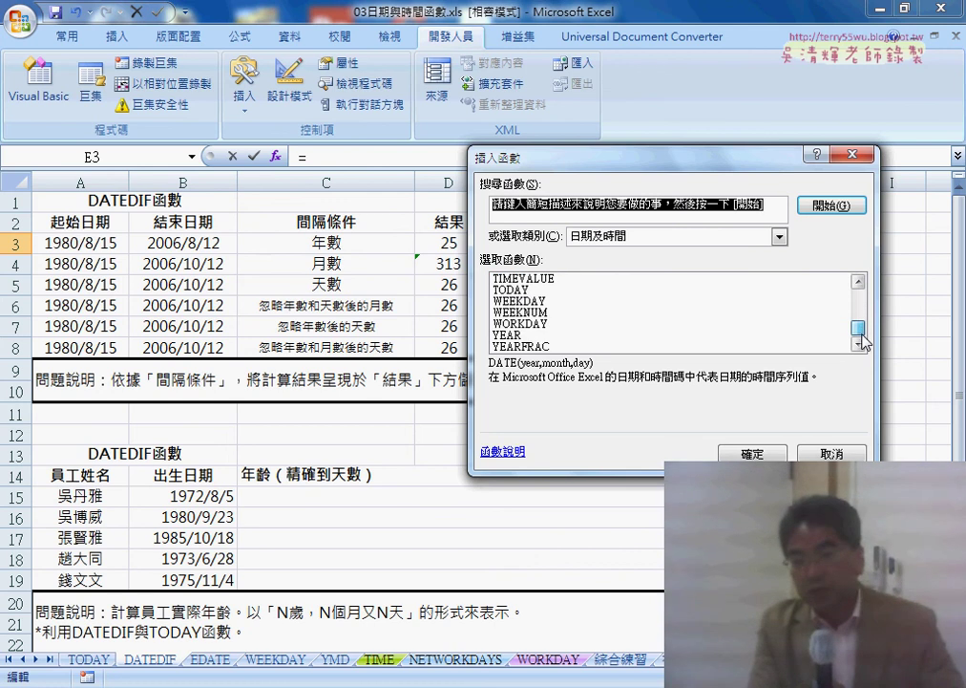
{"action": "double_click", "coordinate": [506, 334]}
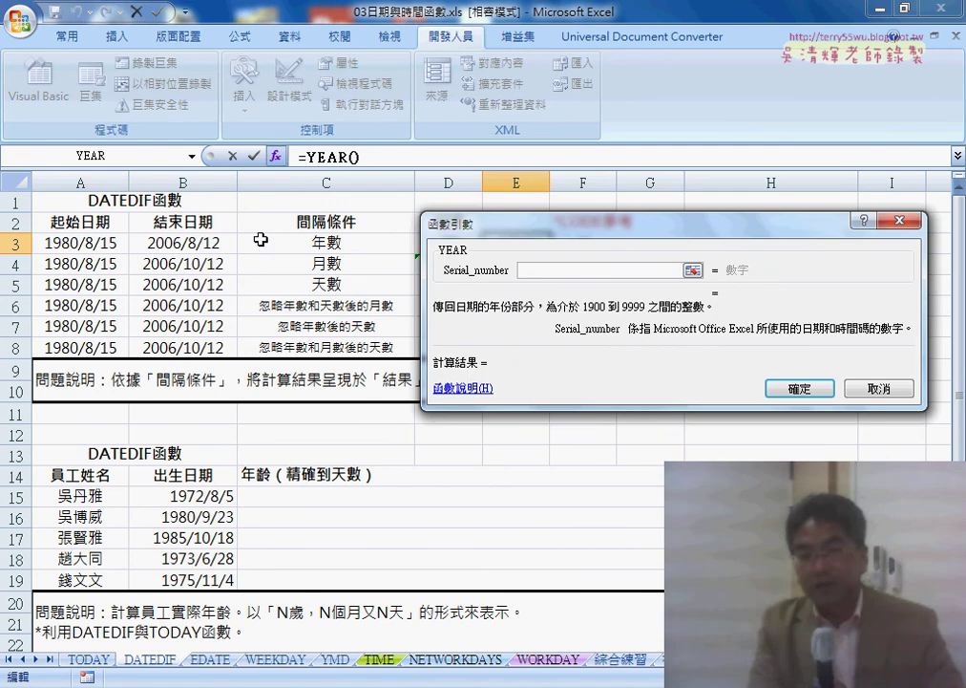
{"action": "left_click", "coordinate": [183, 243]}
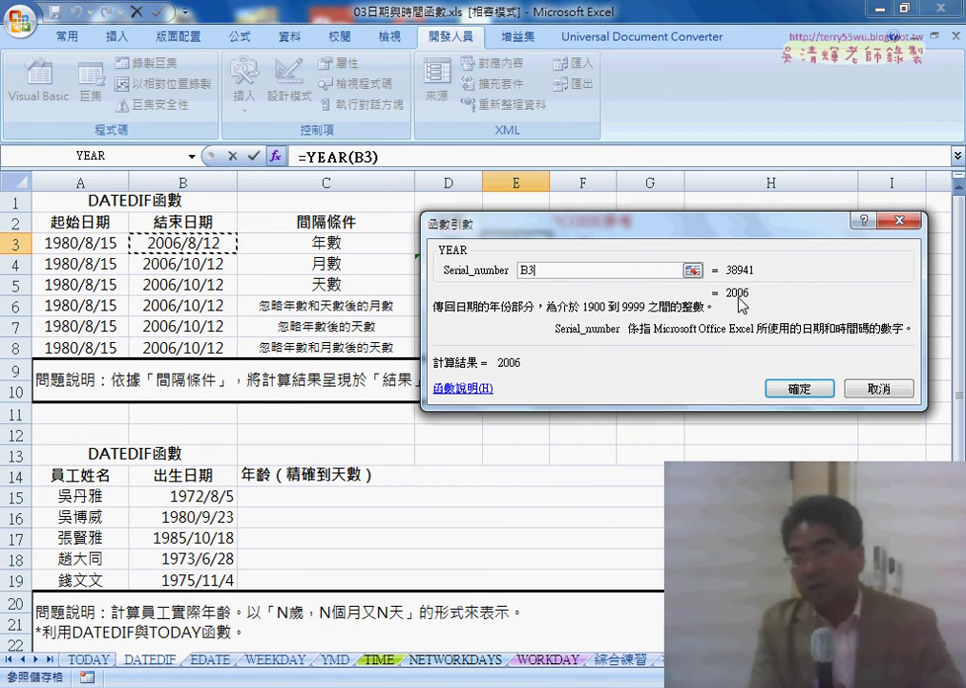
{"action": "left_click", "coordinate": [800, 389]}
Extend E3 to =YEAR(B3)-YEAR(A3), returning 26, and compare it with D3
{"action": "left_click", "coordinate": [432, 161]}
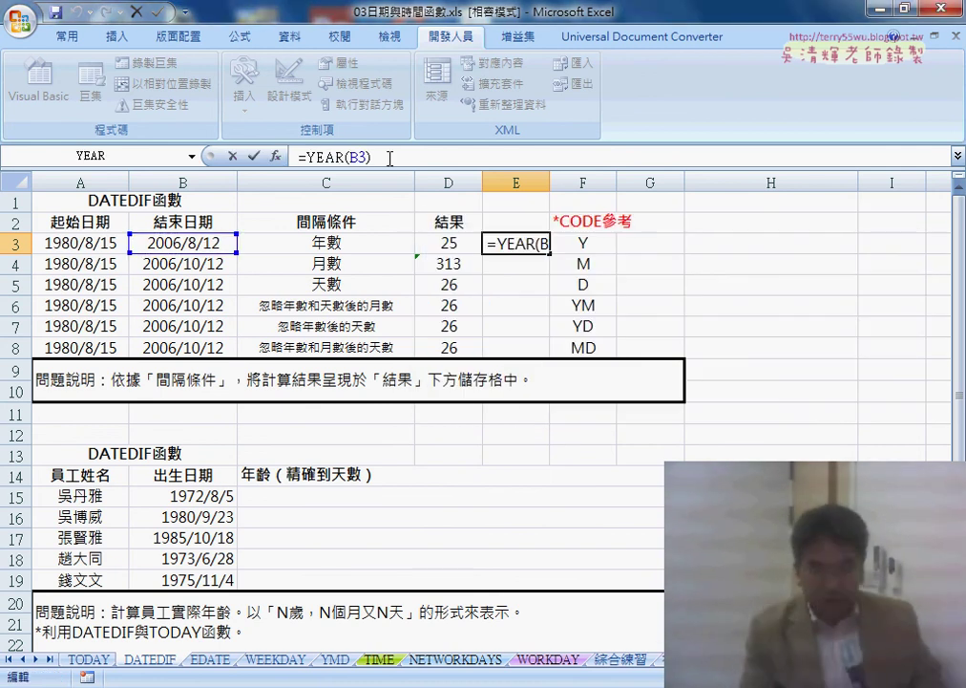
{"action": "type", "text": "-"}
{"action": "left_click_drag", "start_coordinate": [373, 157], "coordinate": [307, 157]}
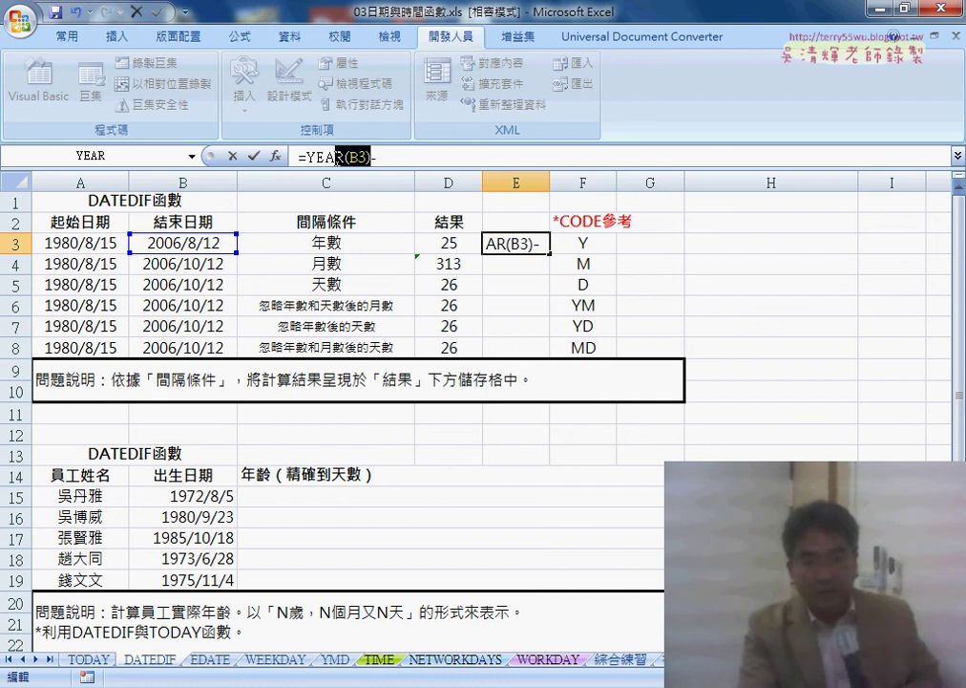
{"action": "key", "text": "ctrl+c"}
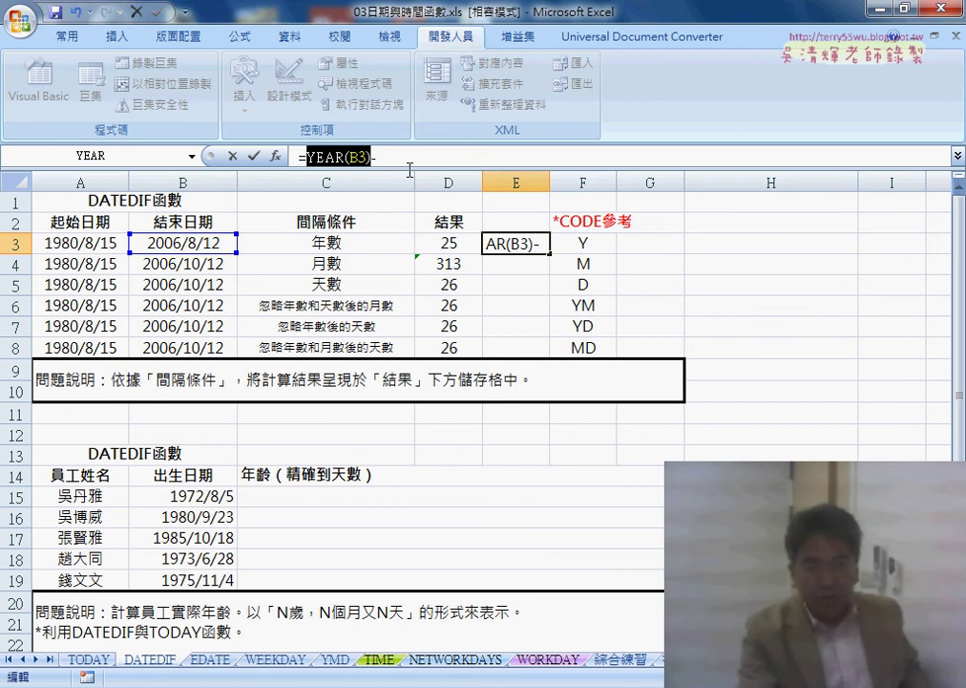
{"action": "left_click", "coordinate": [431, 157]}
{"action": "key", "text": "ctrl+v"}
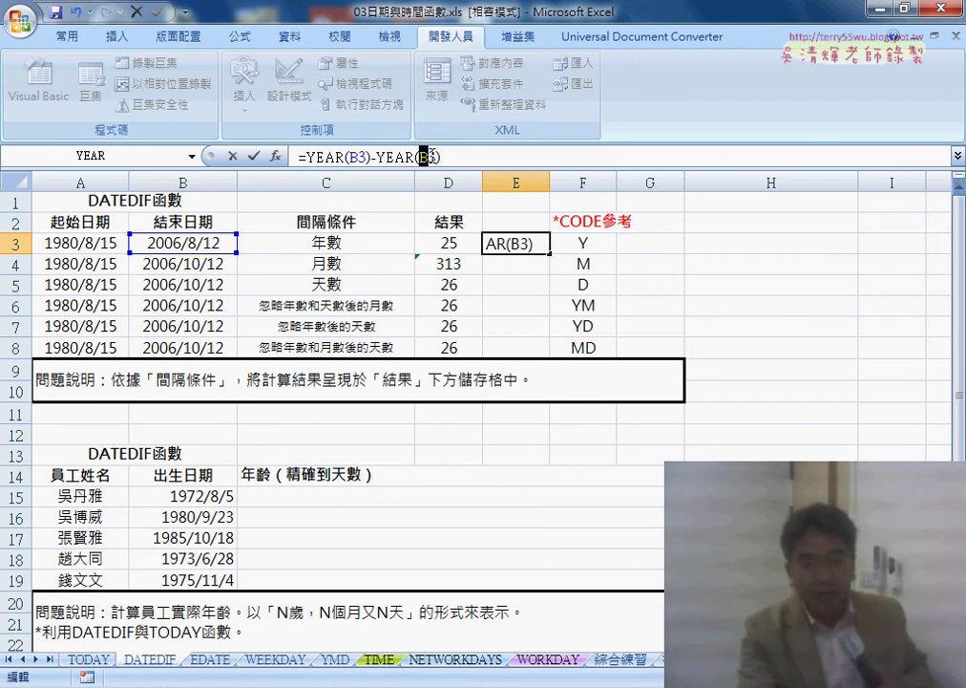
{"action": "left_click_drag", "start_coordinate": [431, 157], "coordinate": [436, 157]}
{"action": "left_click", "coordinate": [92, 247]}
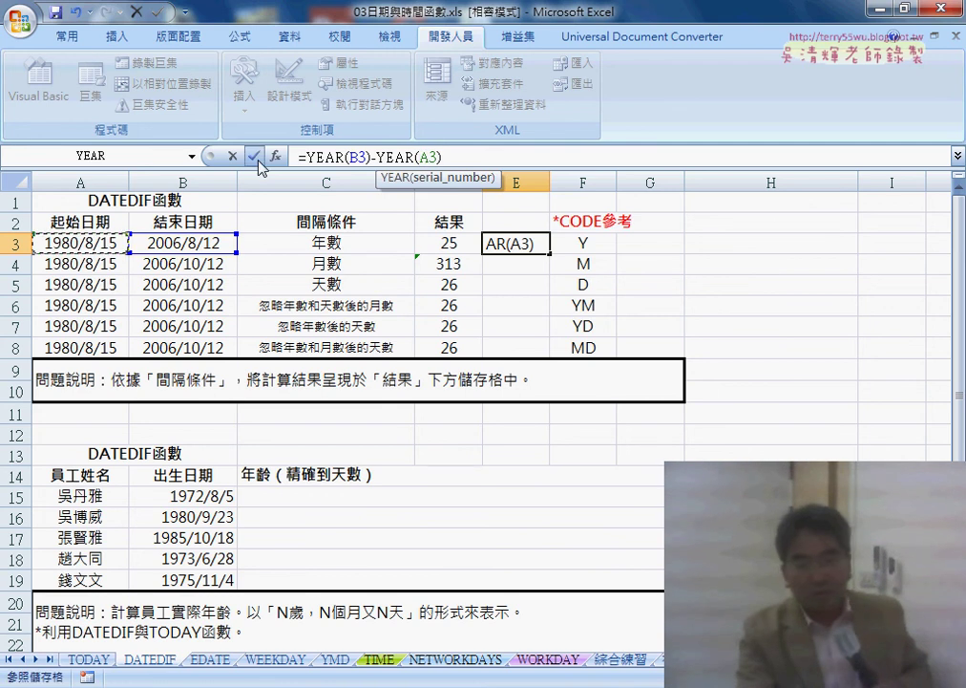
{"action": "left_click", "coordinate": [253, 156]}
{"action": "left_click", "coordinate": [446, 245]}
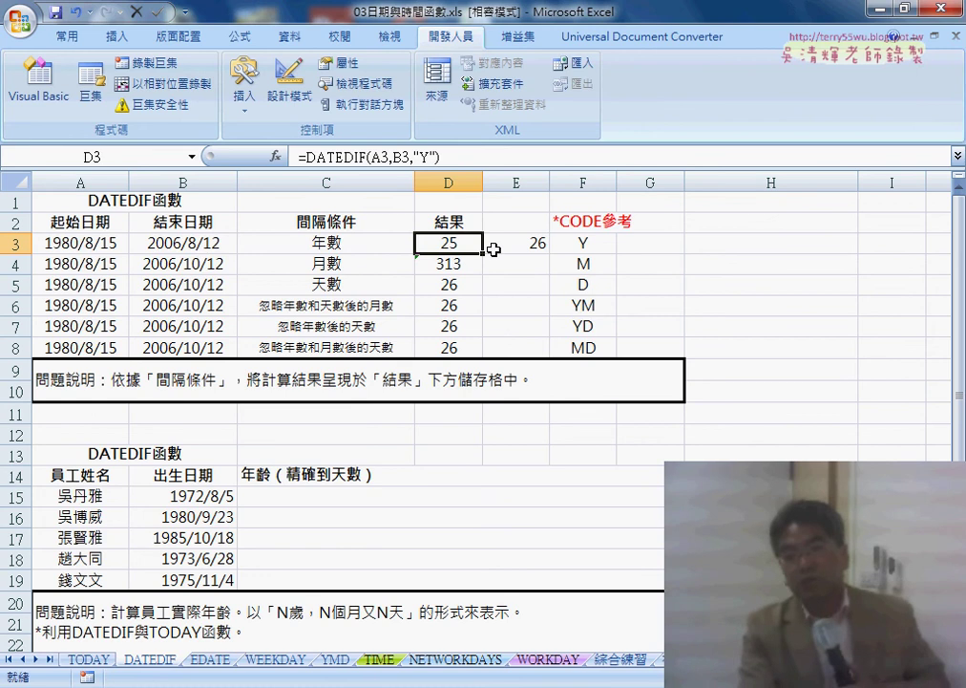
{"action": "left_click", "coordinate": [511, 246]}
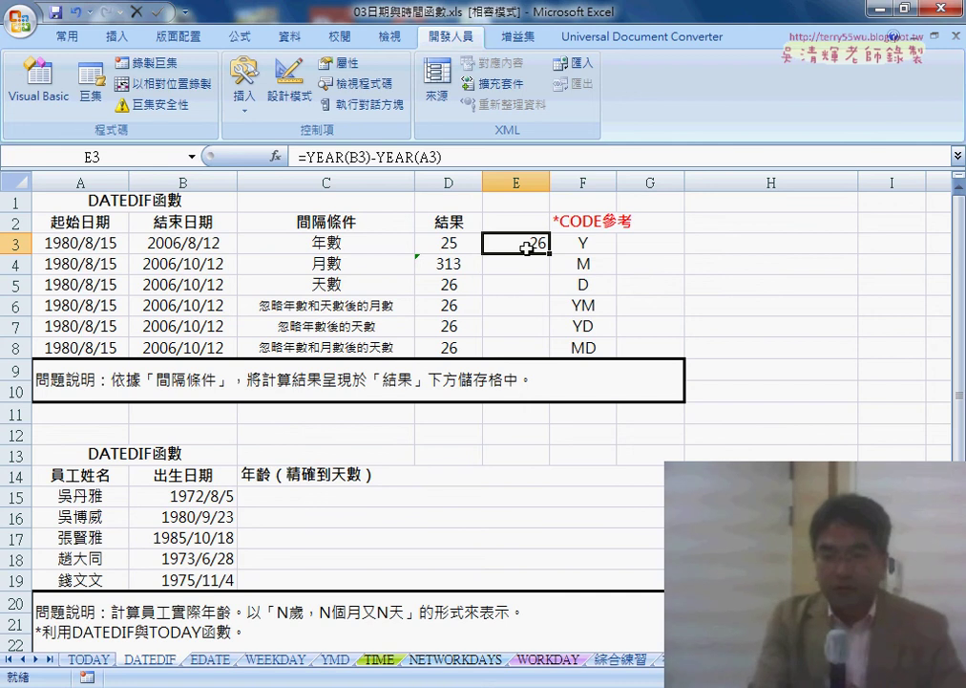
{"action": "left_click", "coordinate": [654, 244]}
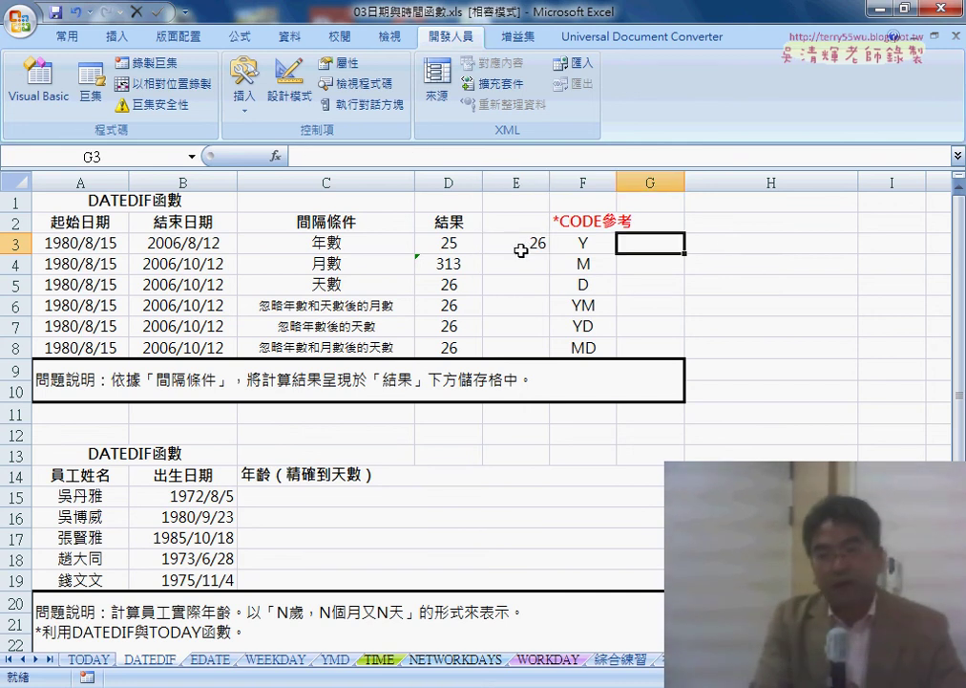
{"action": "left_click", "coordinate": [453, 247]}
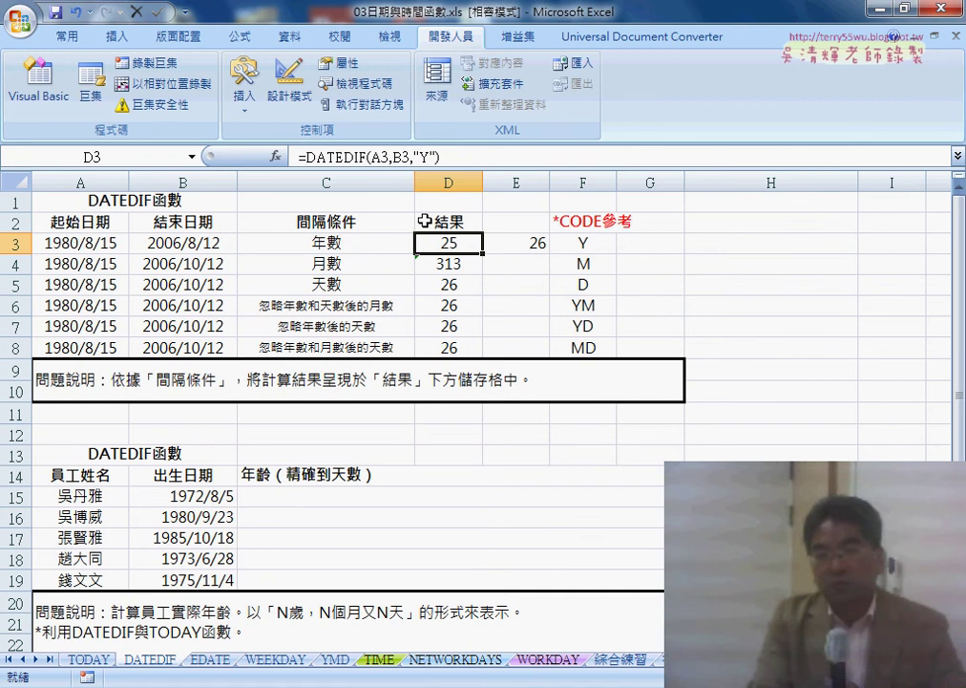
Enter =B3-A3 in G3 to get the day difference between the dates
{"action": "left_click", "coordinate": [663, 245]}
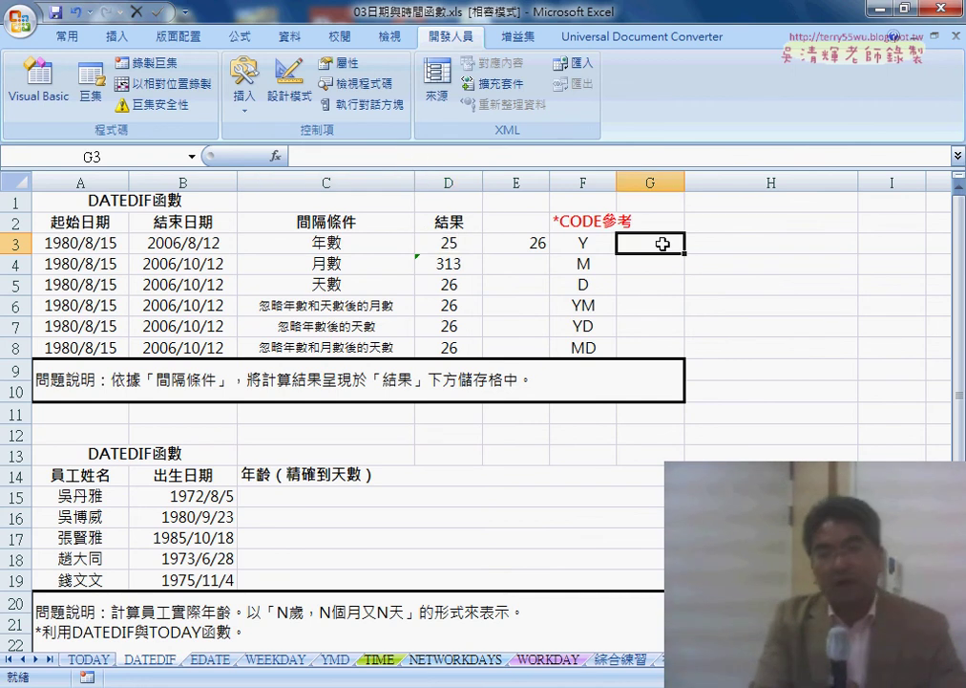
{"action": "left_click", "coordinate": [364, 157]}
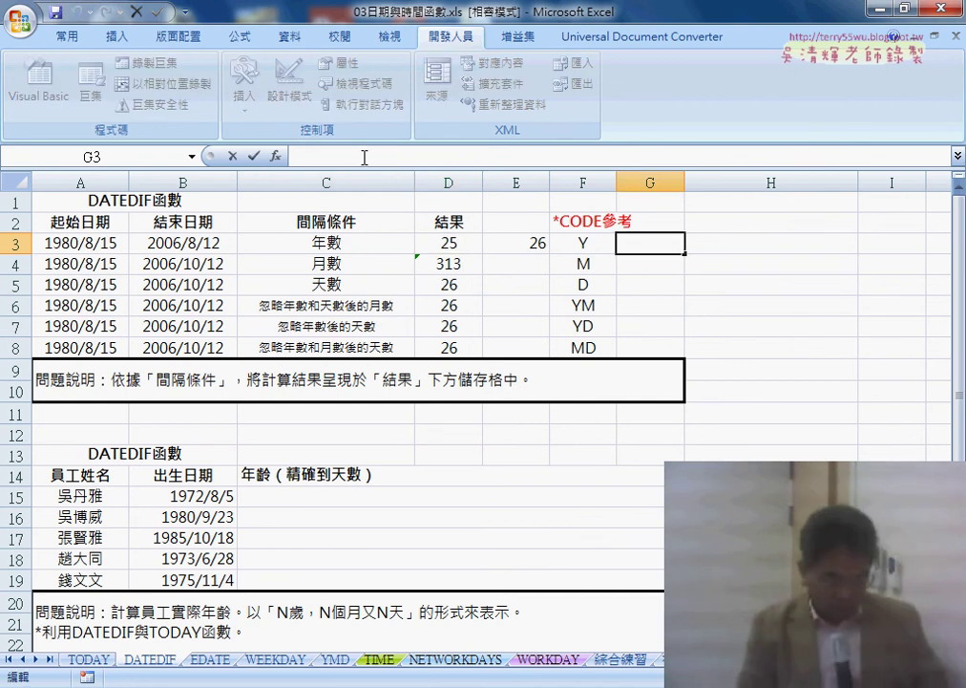
{"action": "type", "text": "="}
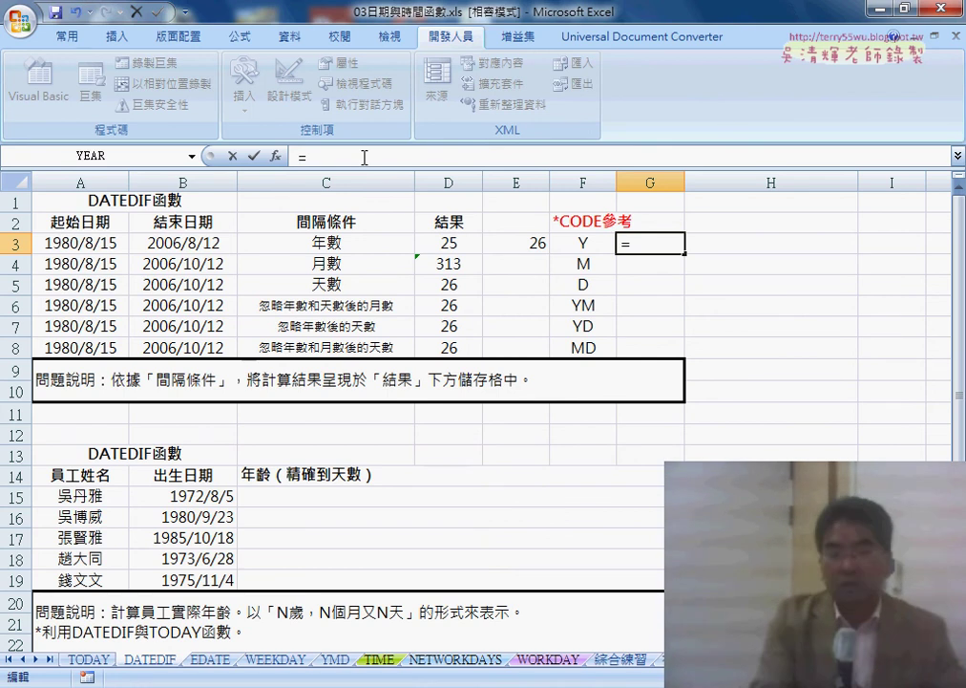
{"action": "left_click", "coordinate": [191, 244]}
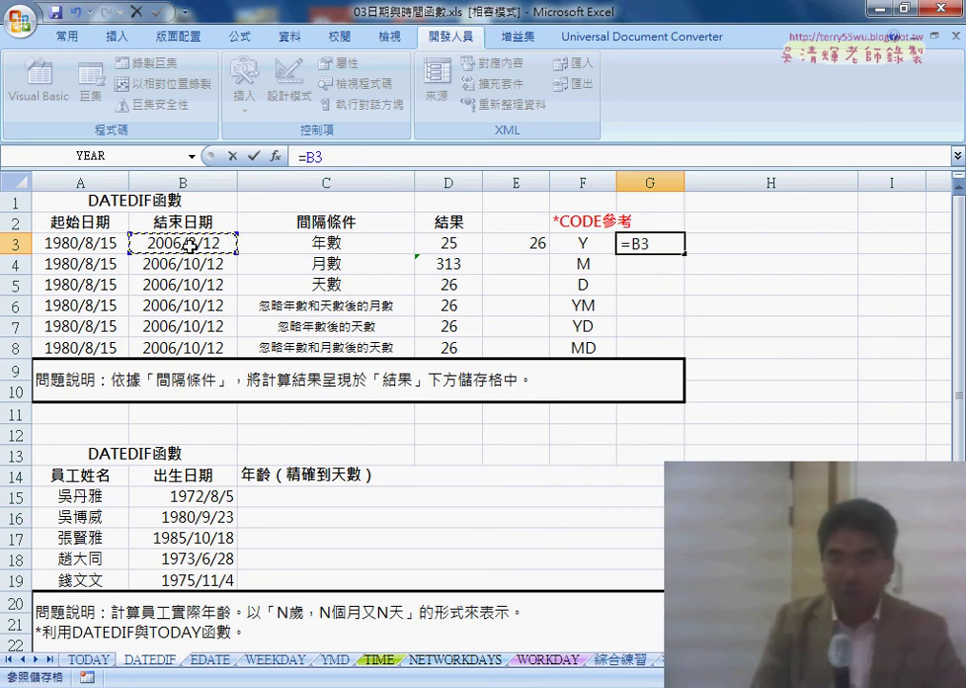
{"action": "type", "text": "-"}
{"action": "left_click", "coordinate": [124, 246]}
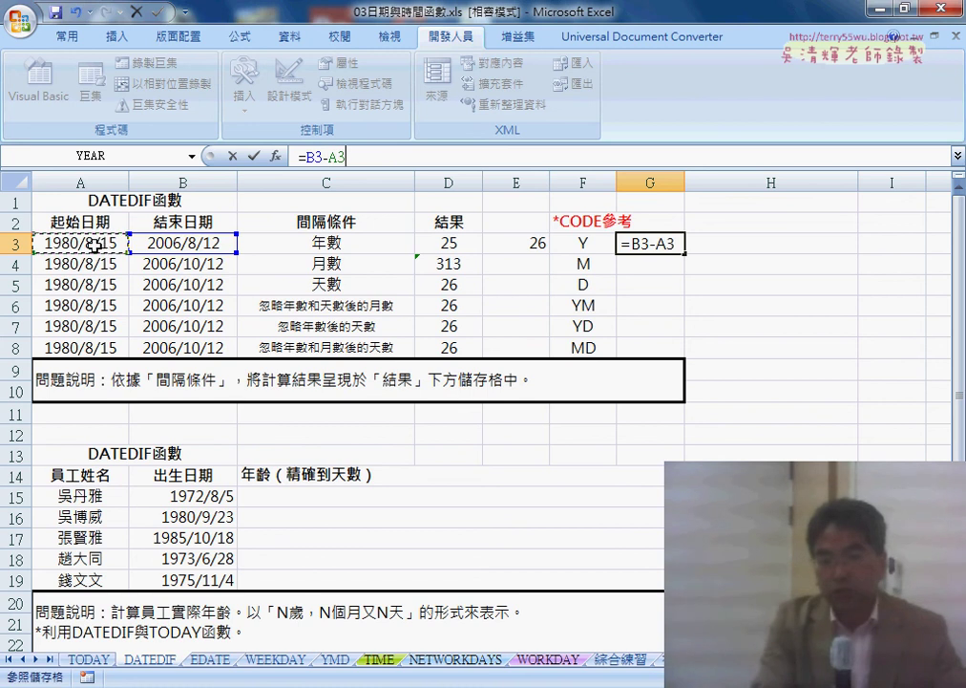
{"action": "left_click", "coordinate": [254, 156]}
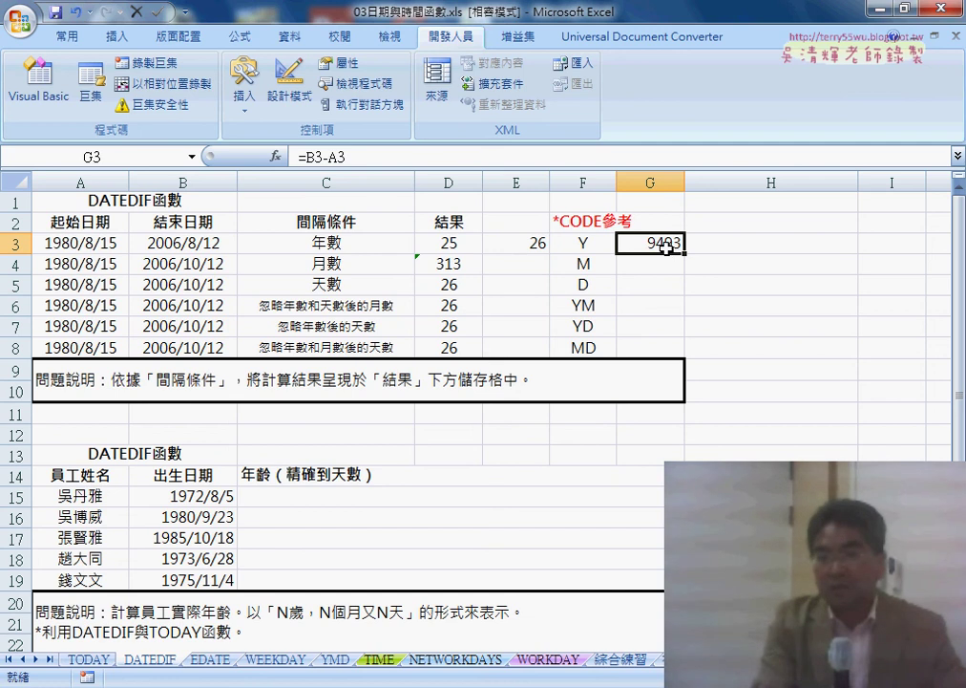
Edit G3 to =(B3-A3)/365, giving about 26.008 years
{"action": "left_click", "coordinate": [358, 156]}
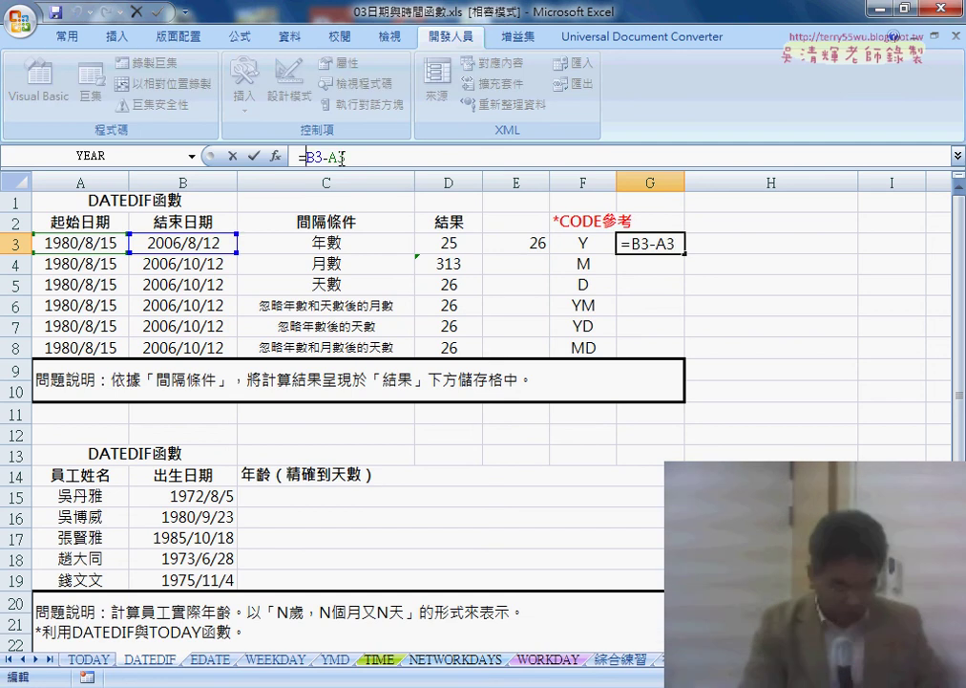
{"action": "type", "text": "(B3-A3"}
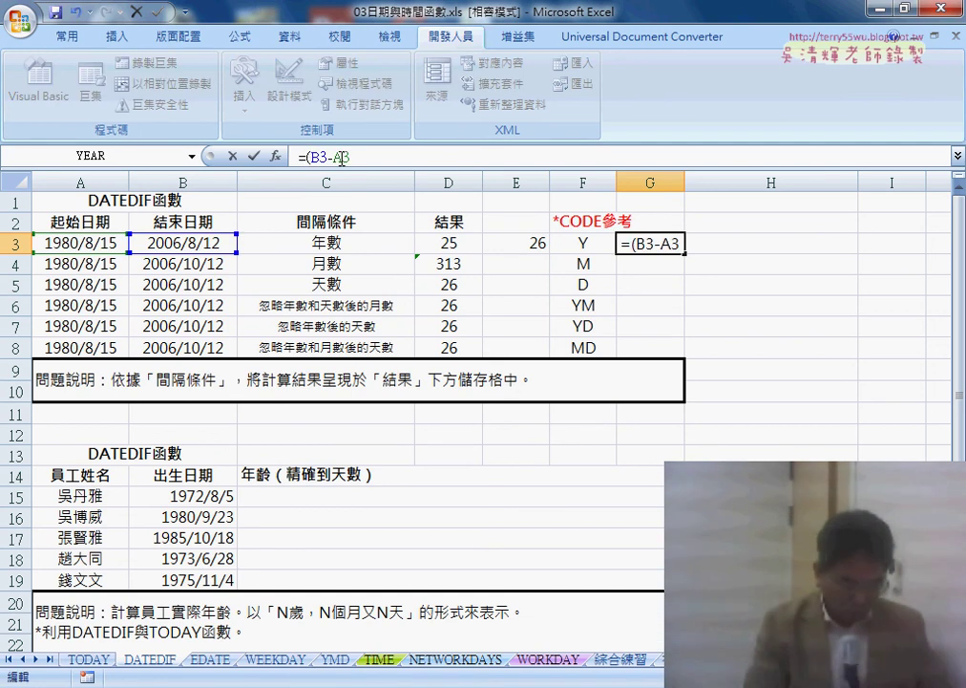
{"action": "type", "text": ")"}
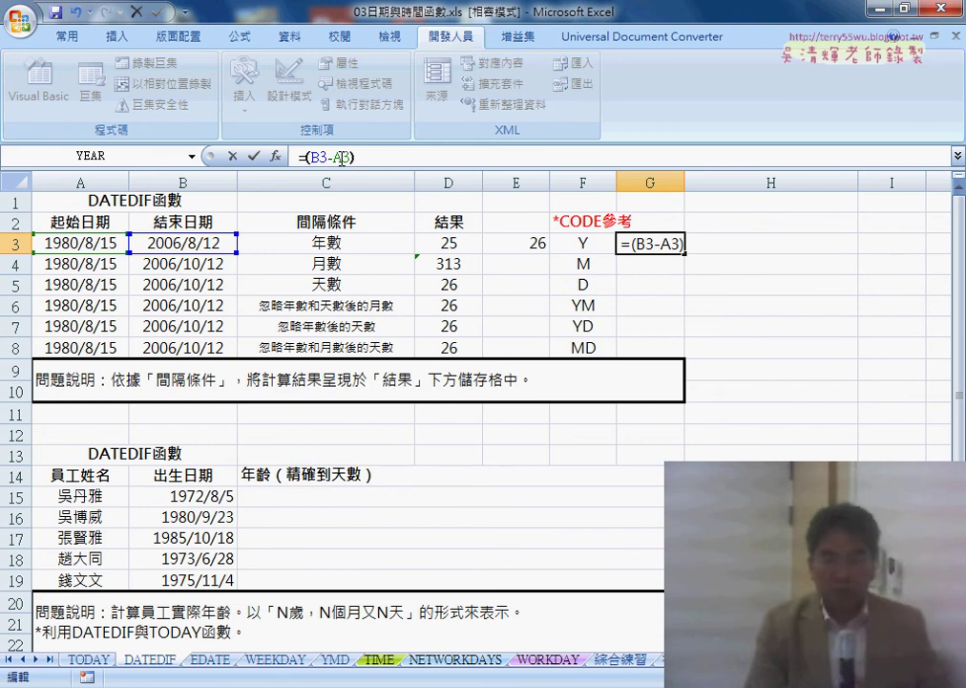
{"action": "type", "text": "/3"}
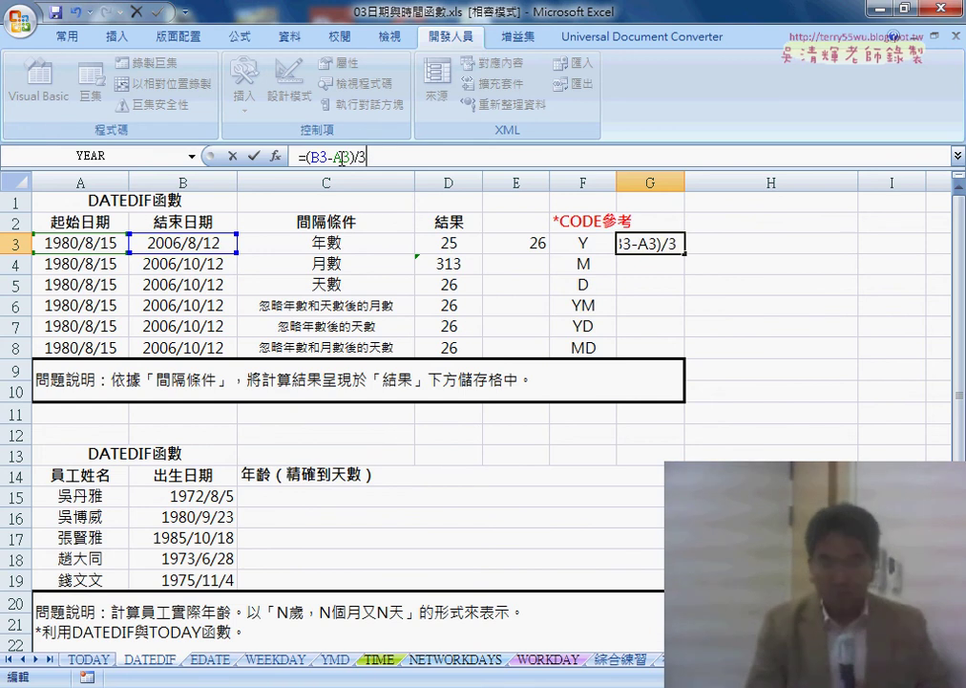
{"action": "type", "text": "65"}
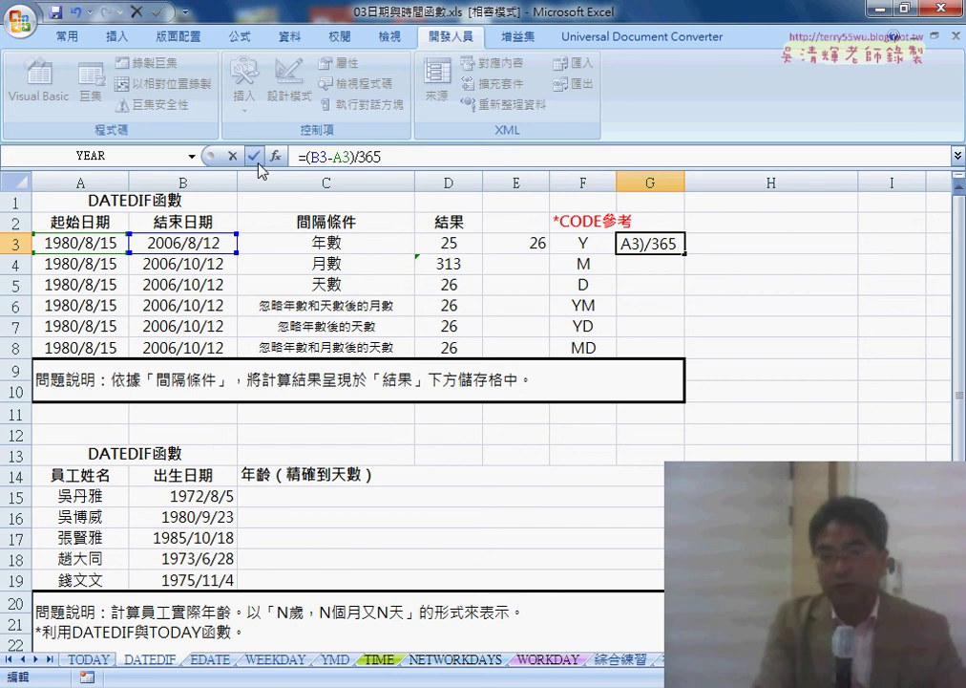
{"action": "left_click", "coordinate": [254, 155]}
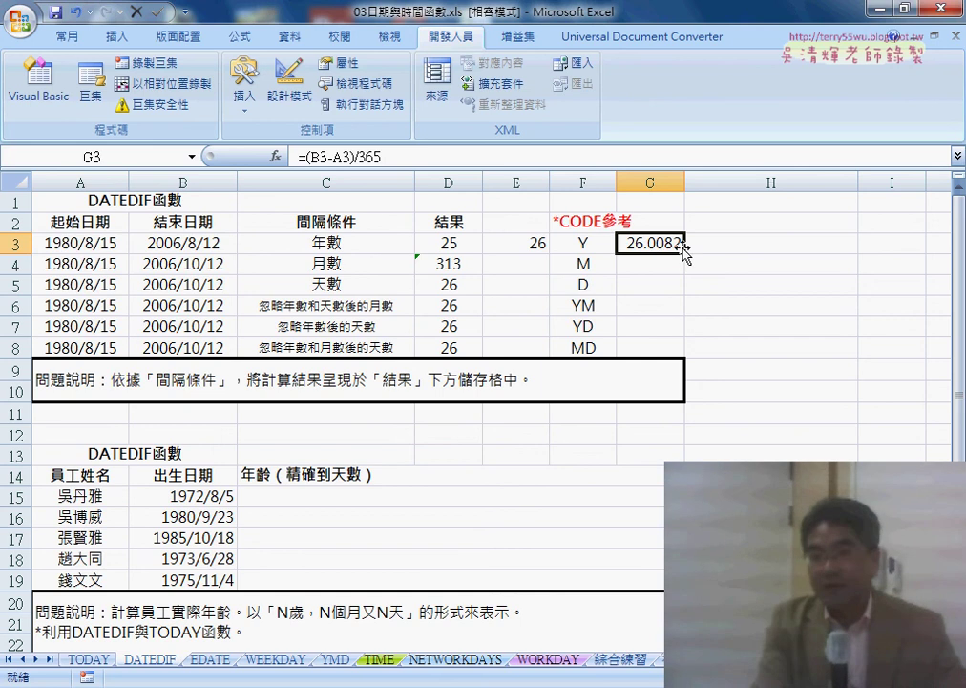
Wrap G3's formula as =INT((B3-A3)/365) to show a whole 26, comparing with D3
{"action": "left_click", "coordinate": [438, 160]}
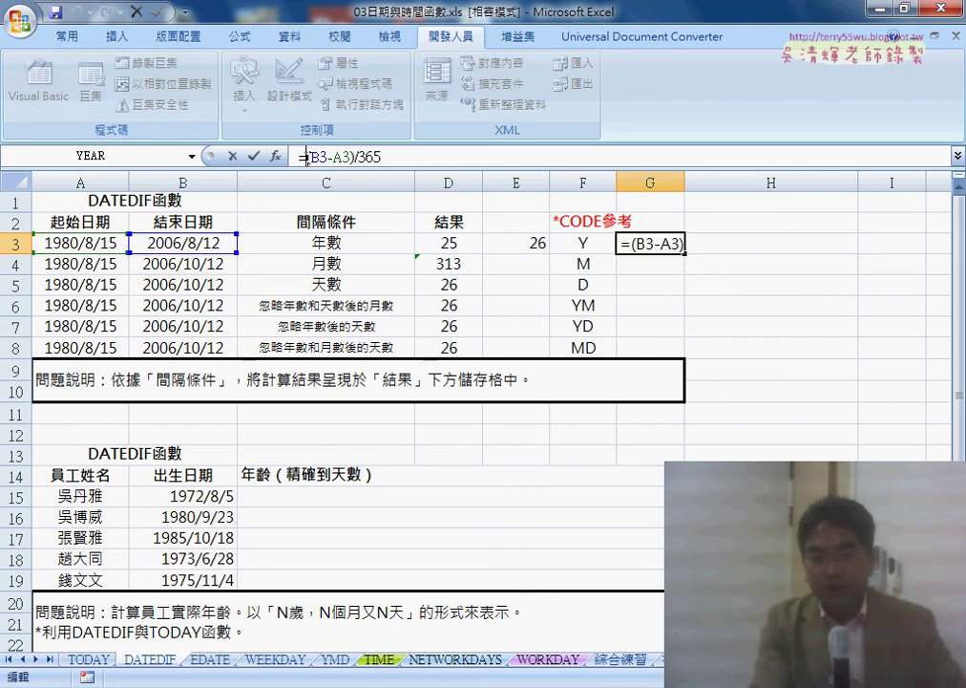
{"action": "key", "text": "Home"}
{"action": "key", "text": "Right"}
{"action": "type", "text": "in"}
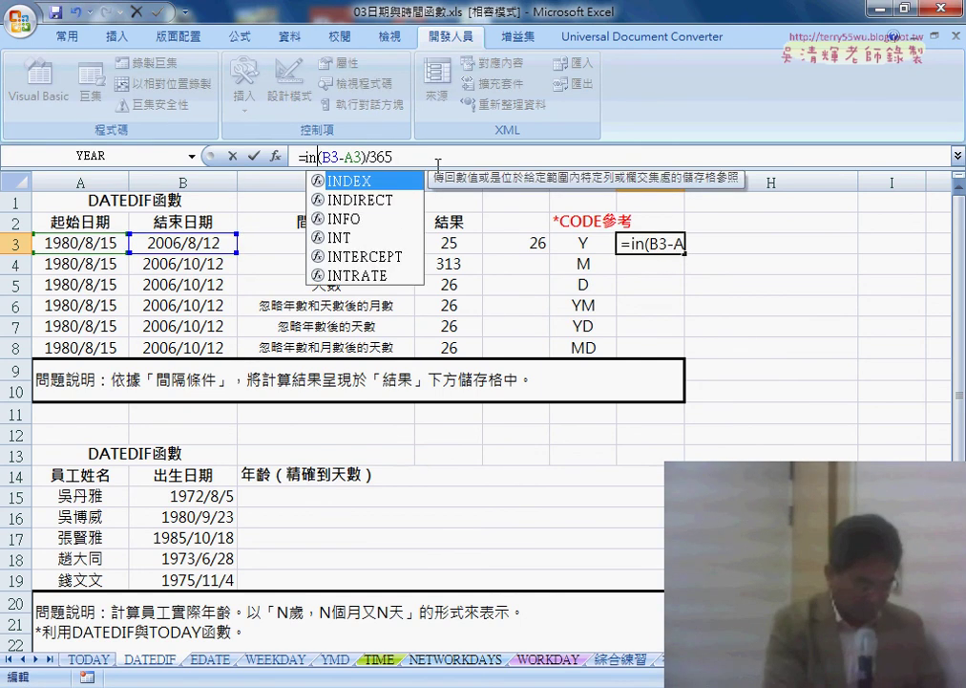
{"action": "type", "text": "t("}
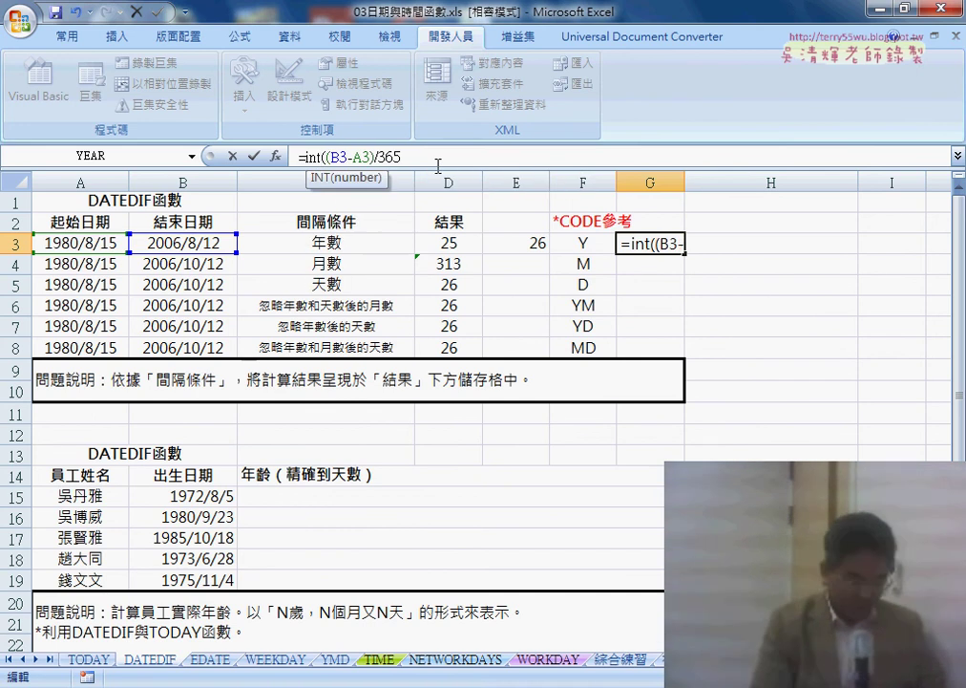
{"action": "key", "text": "End"}
{"action": "type", "text": ")"}
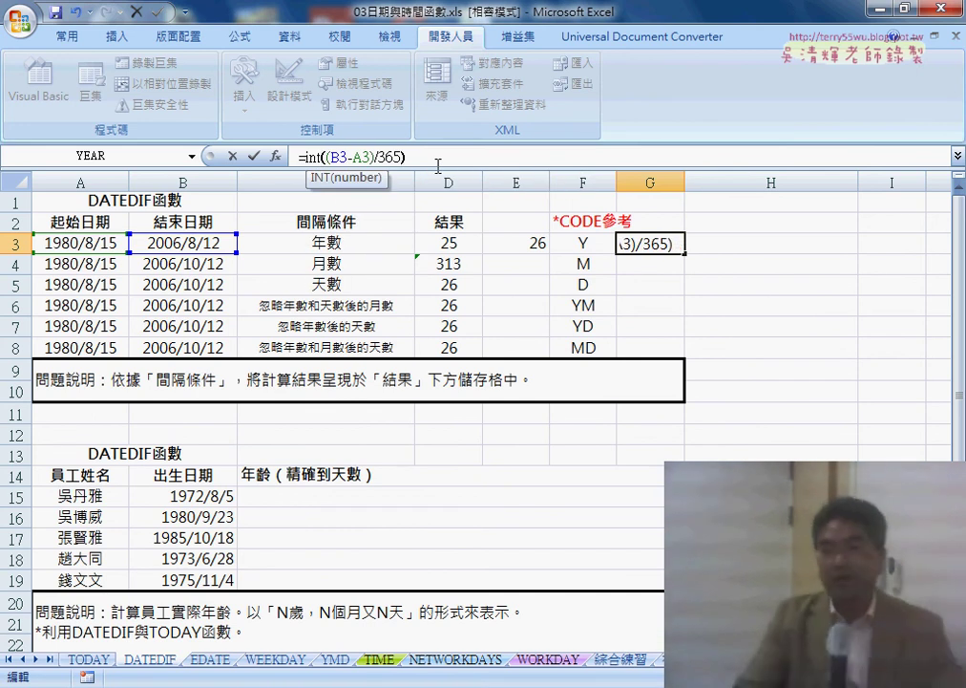
{"action": "left_click", "coordinate": [253, 157]}
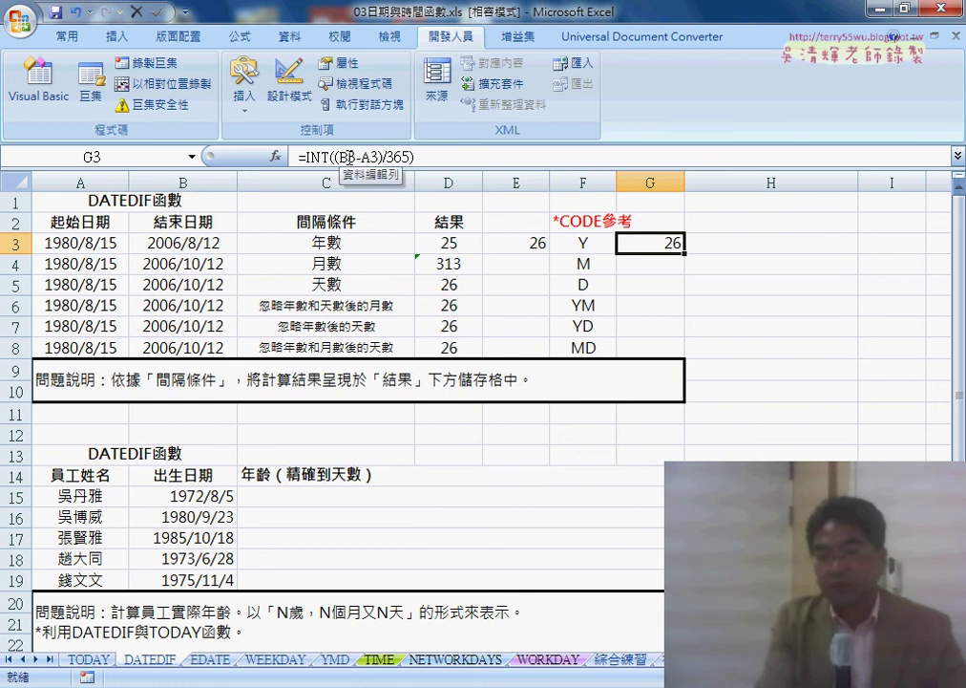
{"action": "left_click", "coordinate": [459, 251]}
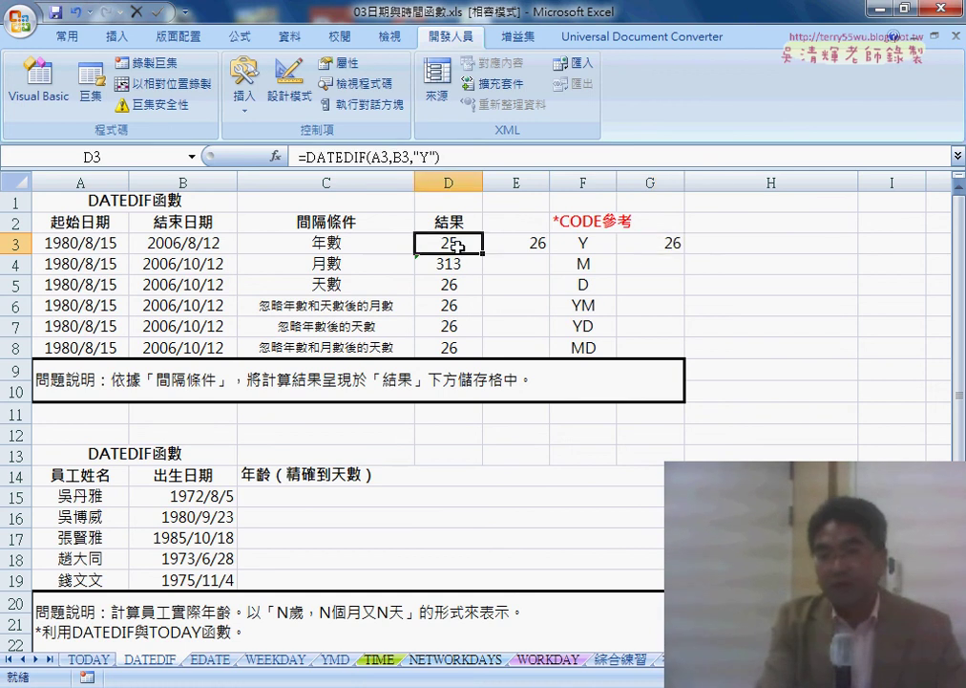
{"action": "left_click", "coordinate": [659, 244]}
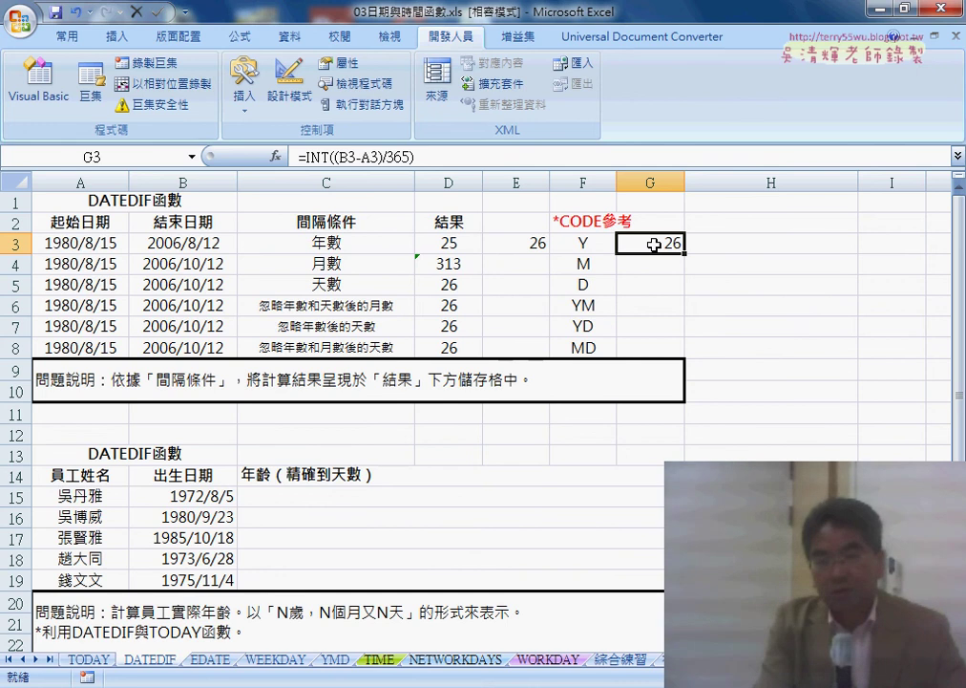
Change B3's month back to 10 (2006/10/12) so D3 returns 26, then check G3
{"action": "double_click", "coordinate": [191, 245]}
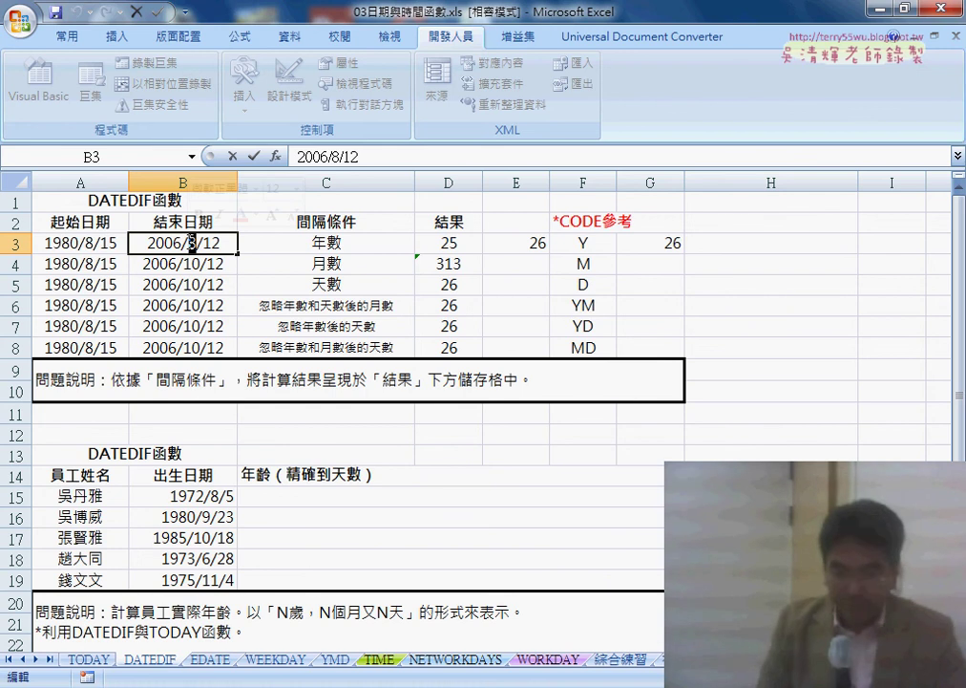
{"action": "key", "text": "BackSpace"}
{"action": "type", "text": "10"}
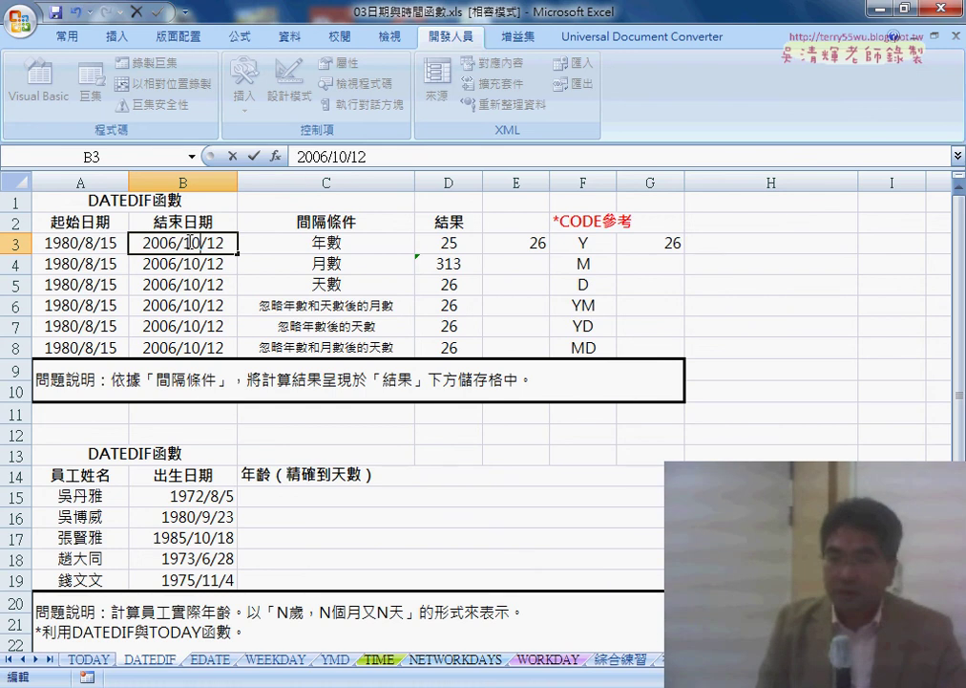
{"action": "key", "text": "Return"}
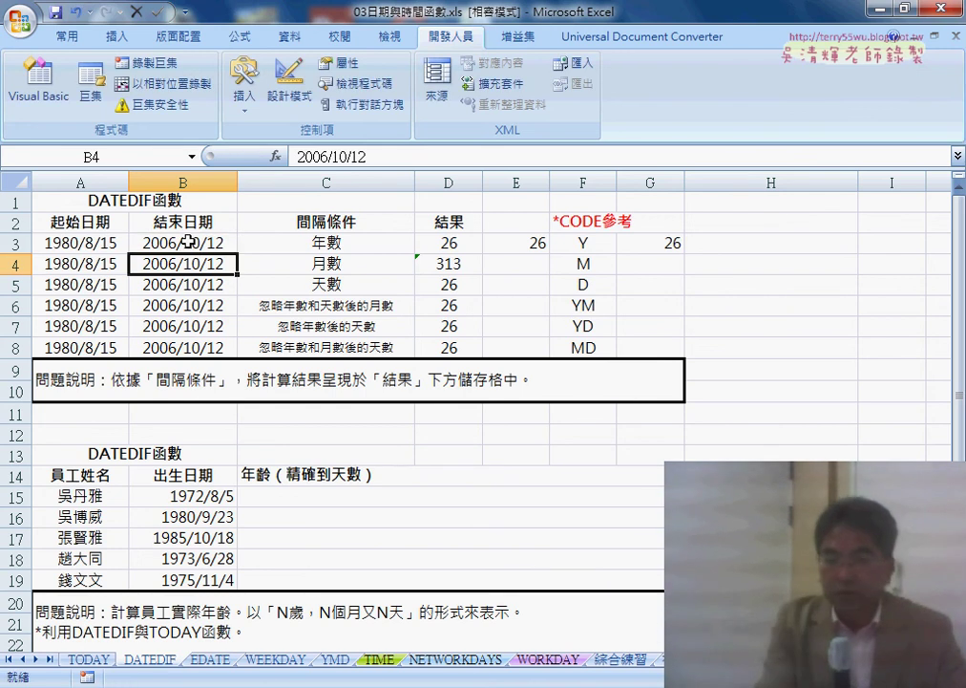
{"action": "left_click", "coordinate": [649, 241]}
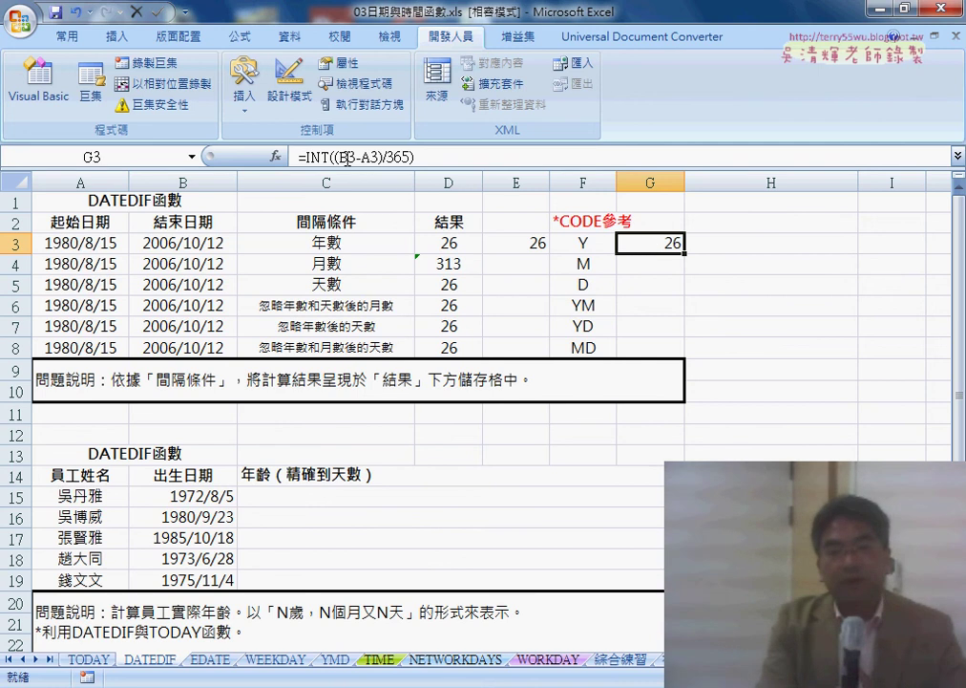
{"action": "left_click_drag", "start_coordinate": [330, 157], "coordinate": [413, 157]}
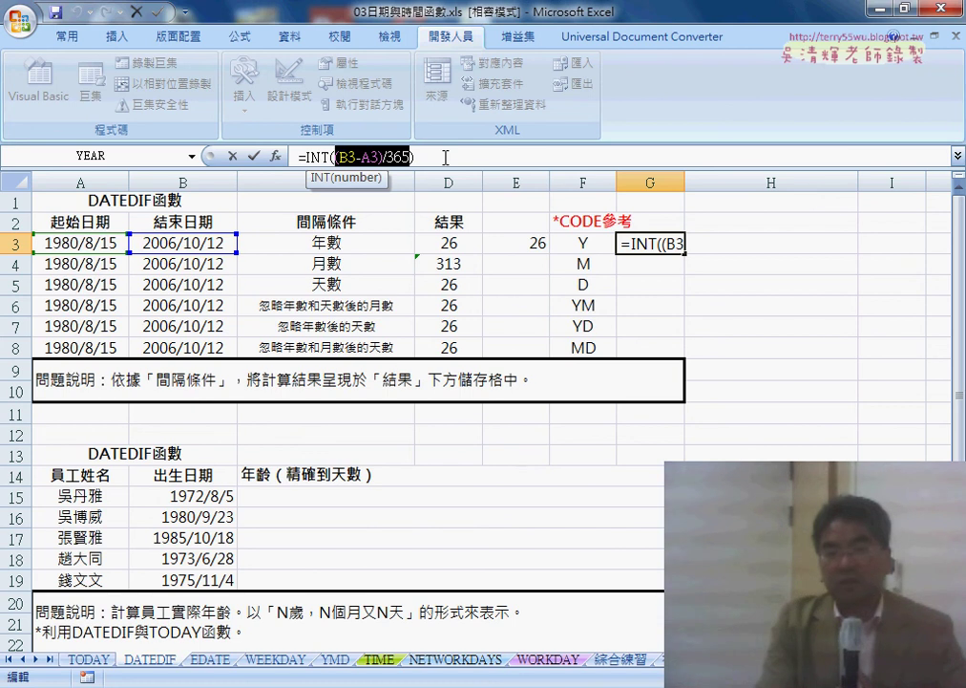
{"action": "left_click", "coordinate": [253, 155]}
{"action": "left_click", "coordinate": [448, 246]}
{"action": "left_click", "coordinate": [532, 246]}
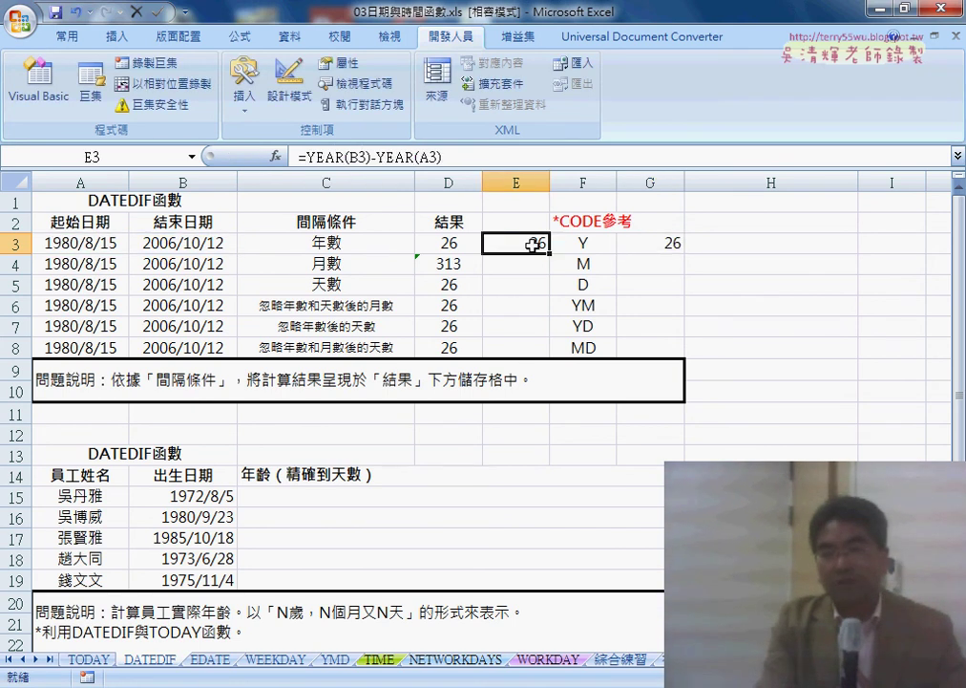
{"action": "left_click", "coordinate": [656, 244]}
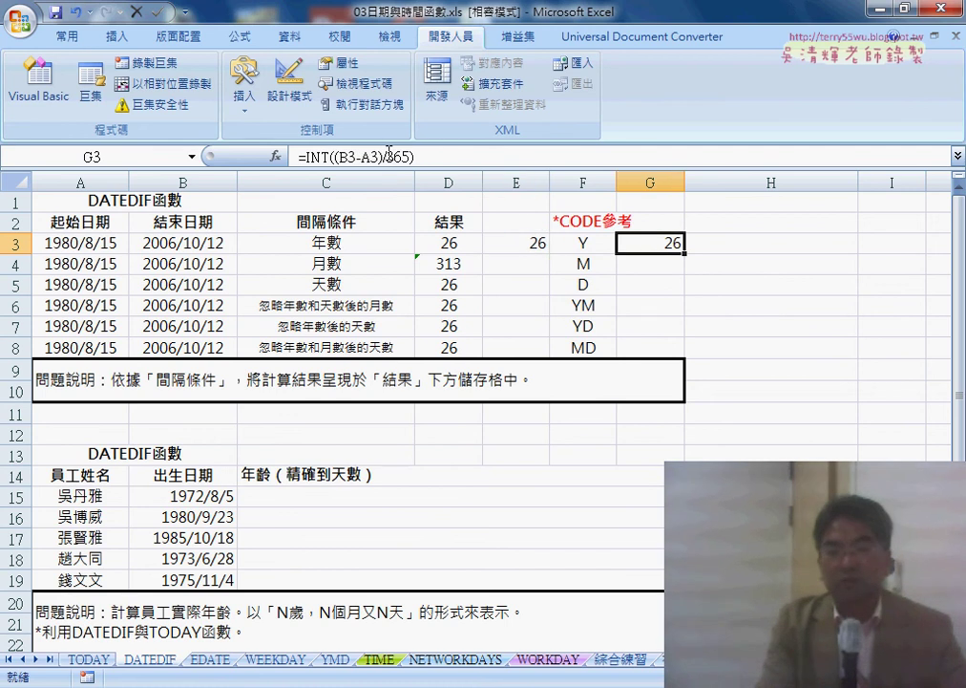
{"action": "left_click", "coordinate": [459, 264]}
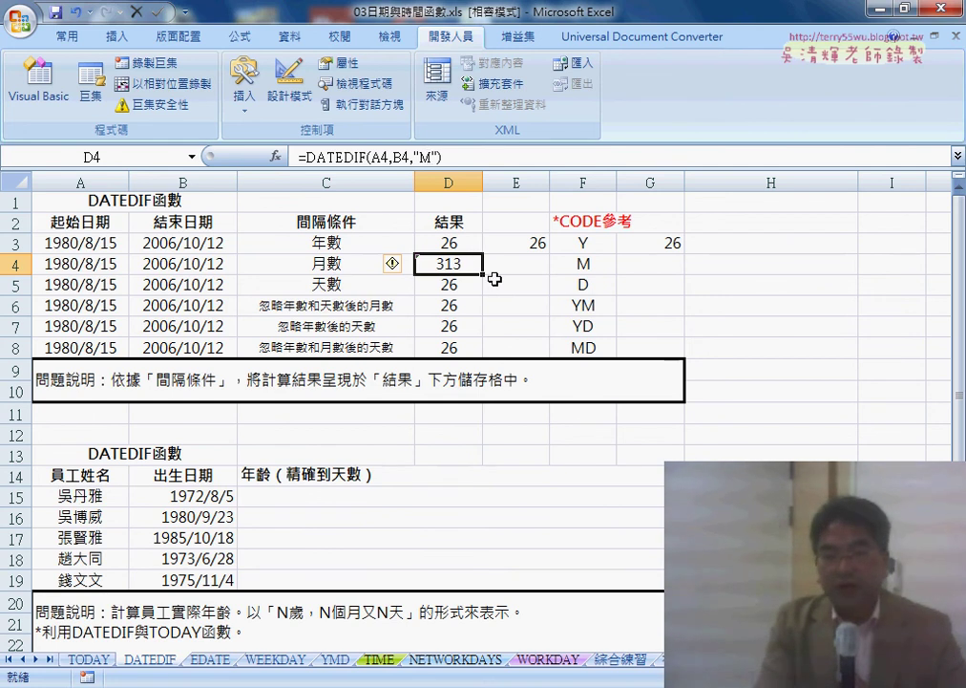
Change B4's end-date day to 15 (2006/10/15), raising D4 to 314 months
{"action": "left_click", "coordinate": [223, 267]}
{"action": "double_click", "coordinate": [224, 266]}
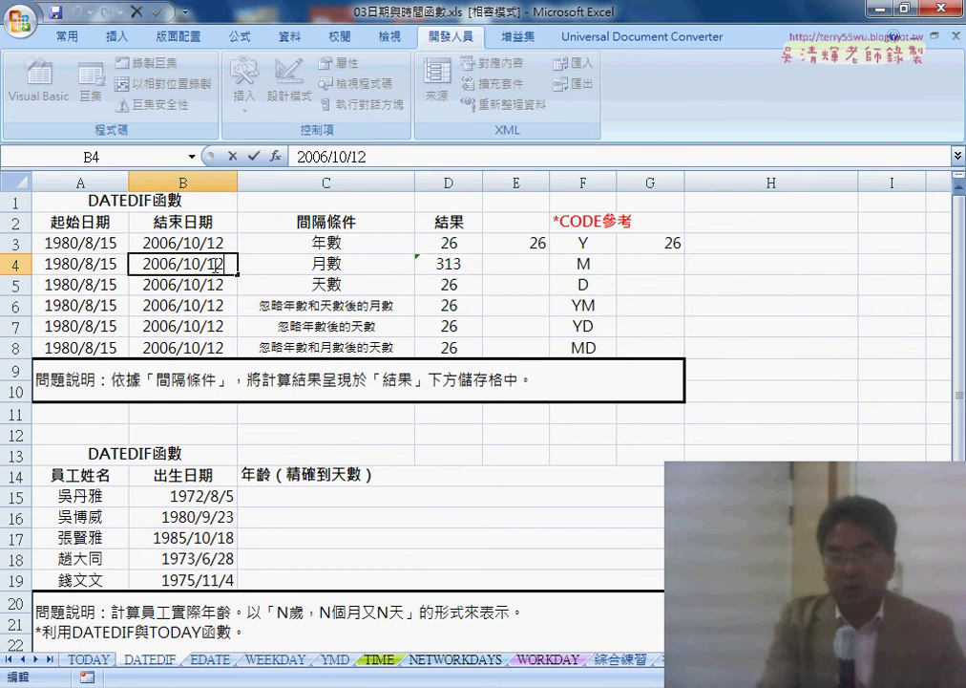
{"action": "left_click_drag", "start_coordinate": [218, 265], "coordinate": [239, 267]}
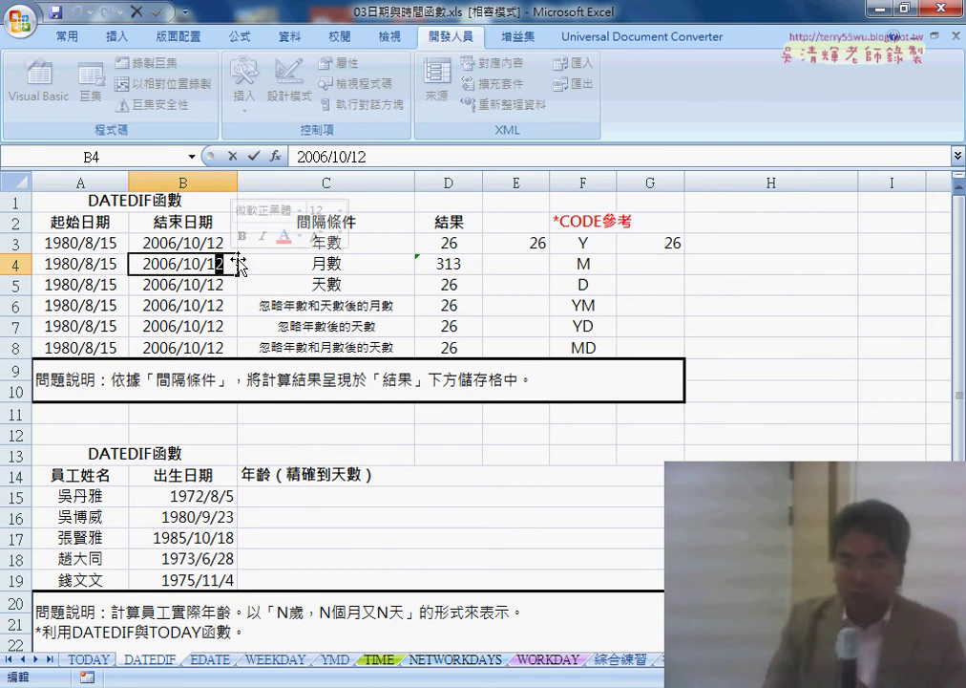
{"action": "type", "text": "5"}
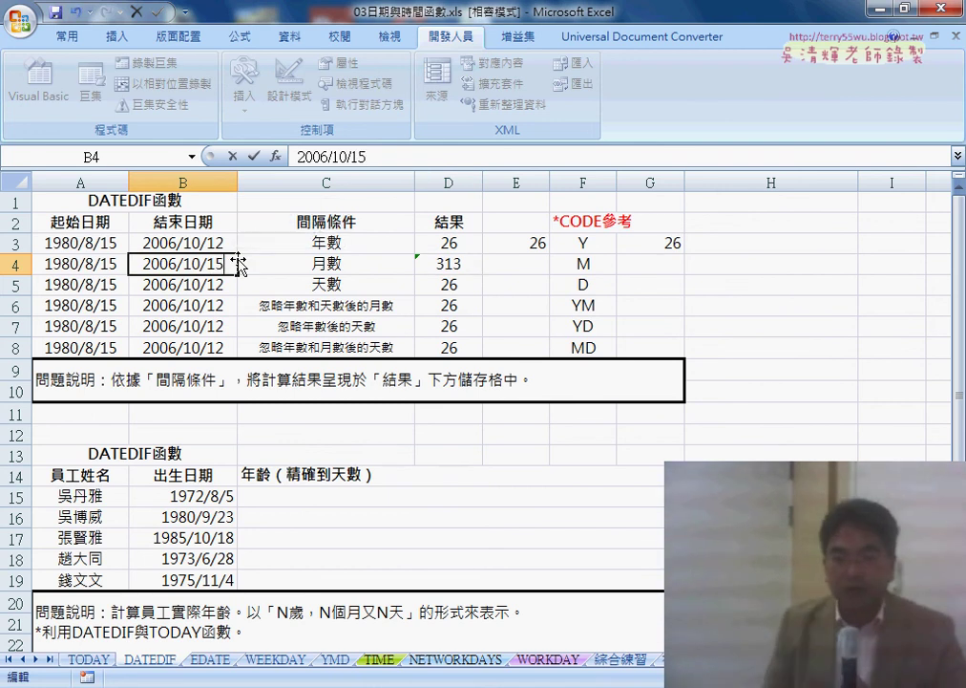
{"action": "key", "text": "Return"}
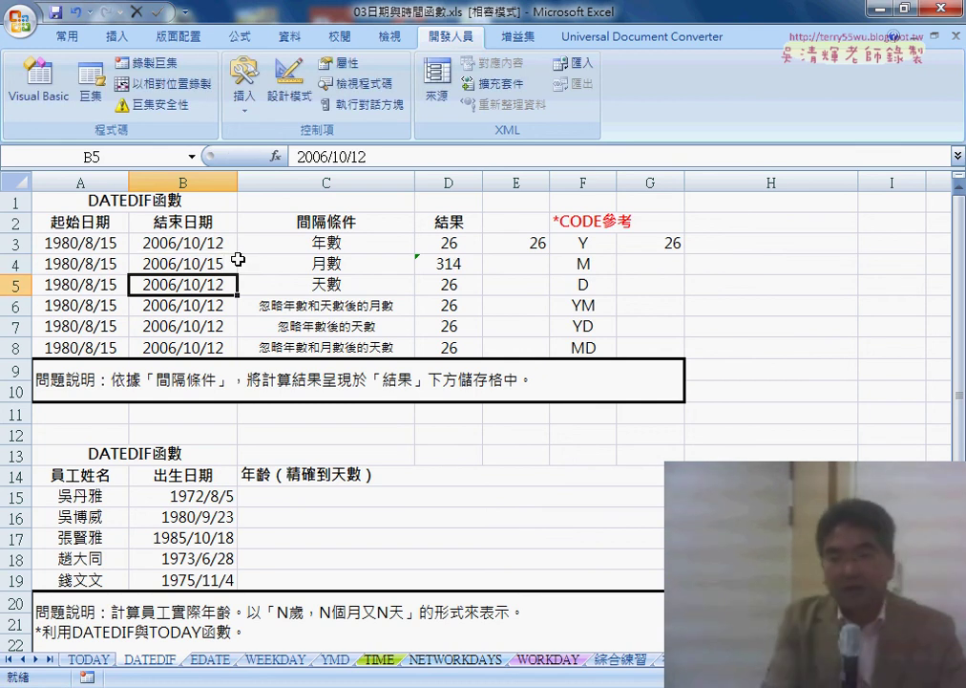
{"action": "left_click", "coordinate": [464, 286]}
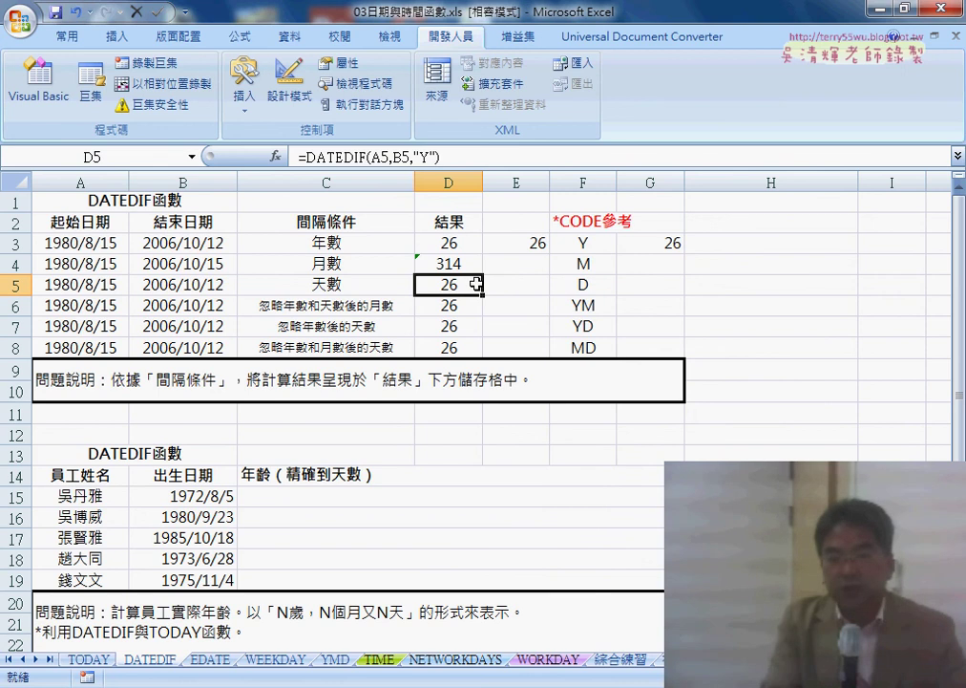
Switch D5's DATEDIF code to "D", returning 9554 days
{"action": "double_click", "coordinate": [425, 156]}
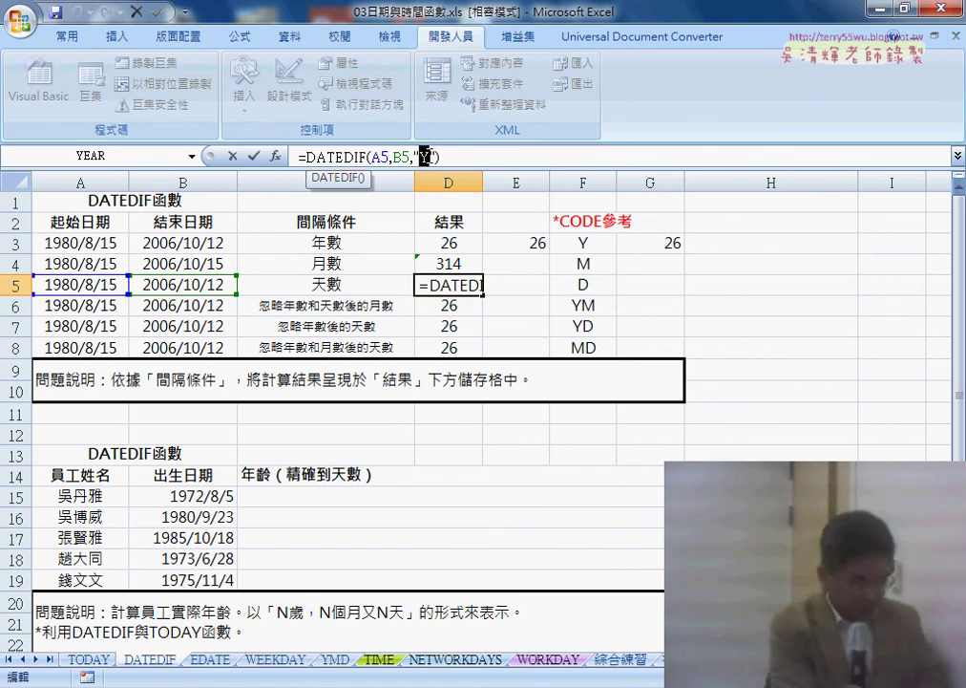
{"action": "type", "text": "D"}
{"action": "key", "text": "Return"}
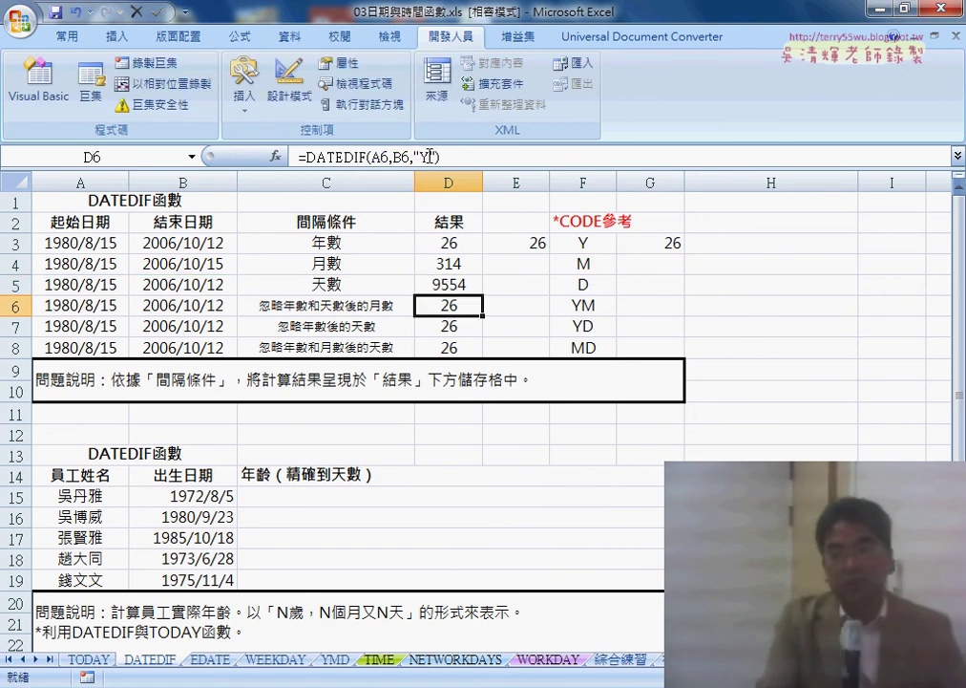
Enter =B5-A5 in E5 to confirm the same 9554 days
{"action": "left_click", "coordinate": [524, 283]}
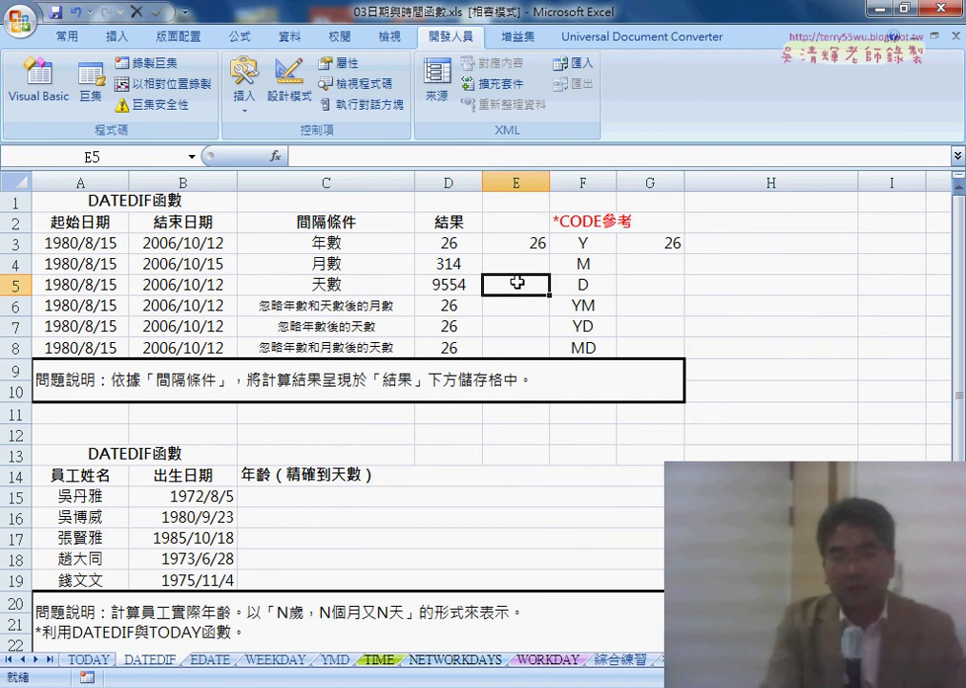
{"action": "left_click", "coordinate": [354, 156]}
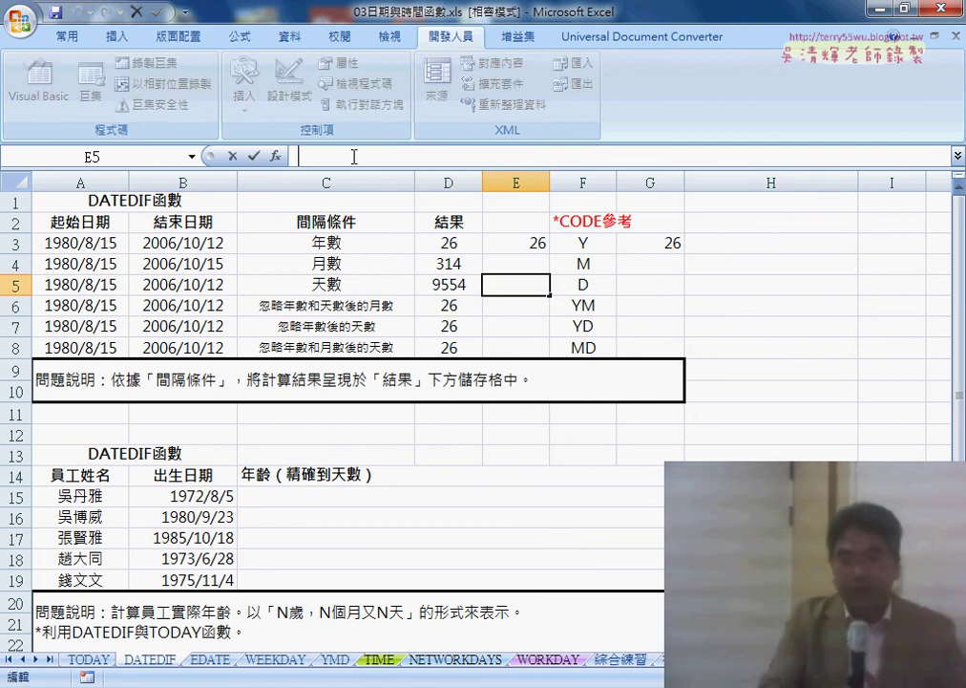
{"action": "type", "text": "="}
{"action": "left_click", "coordinate": [196, 284]}
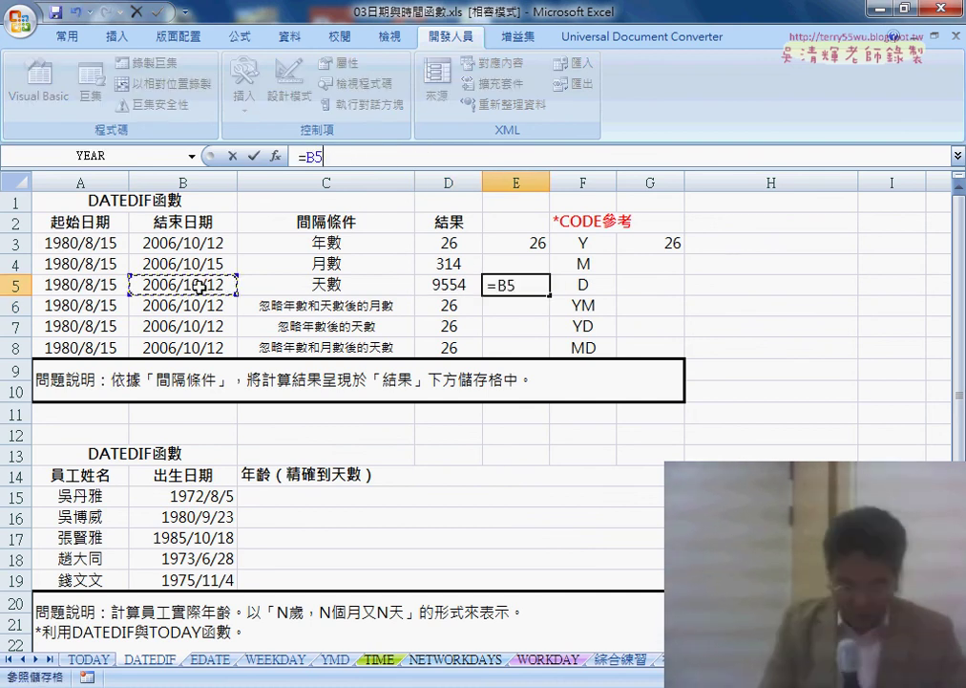
{"action": "type", "text": "-"}
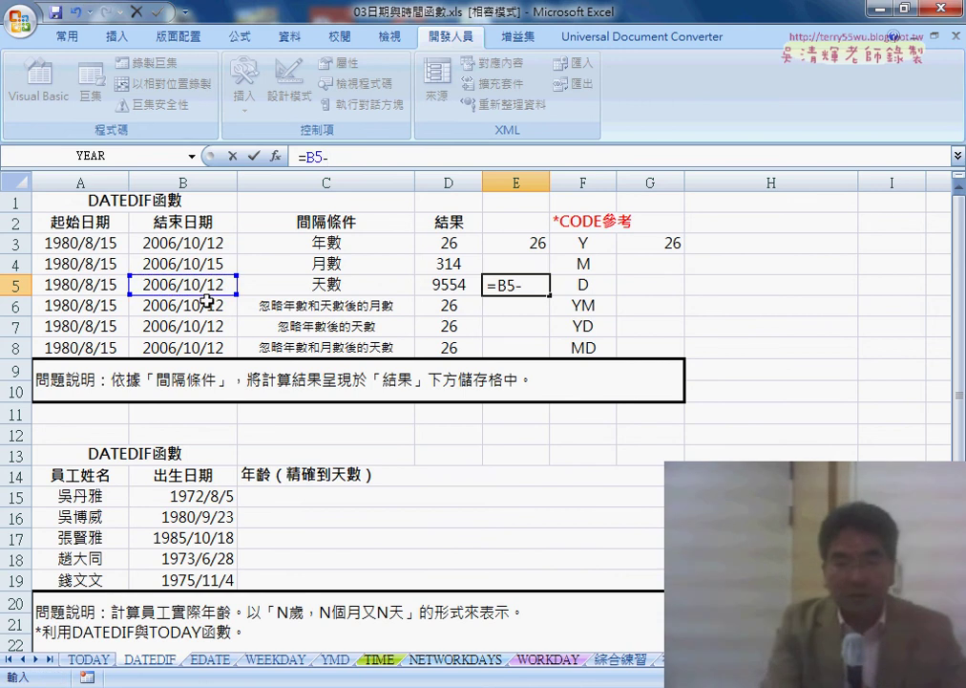
{"action": "left_click", "coordinate": [103, 284]}
{"action": "left_click", "coordinate": [254, 156]}
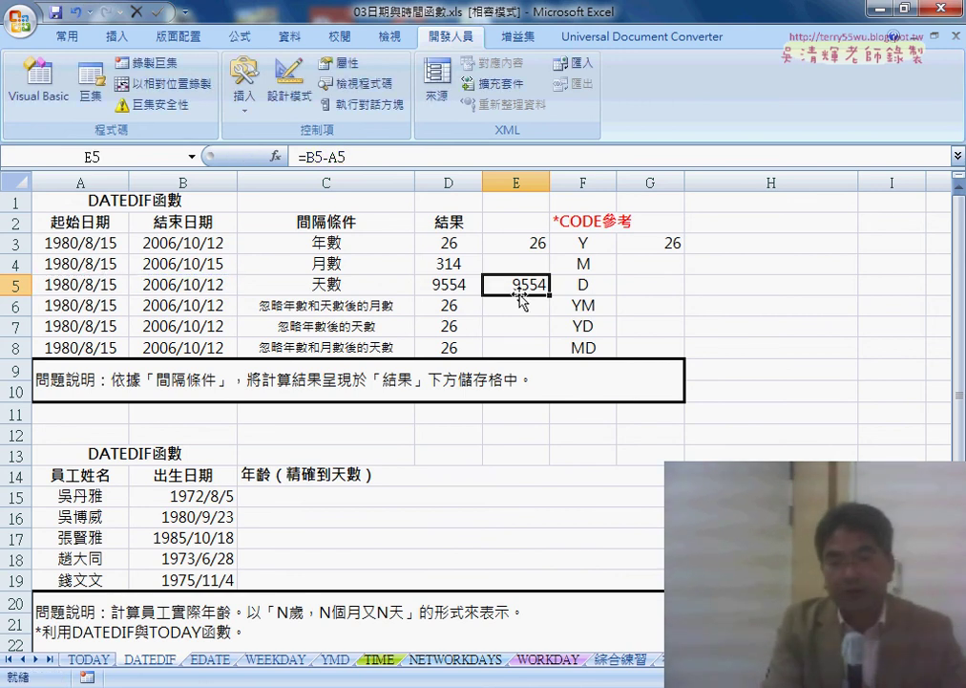
{"action": "left_click", "coordinate": [448, 284]}
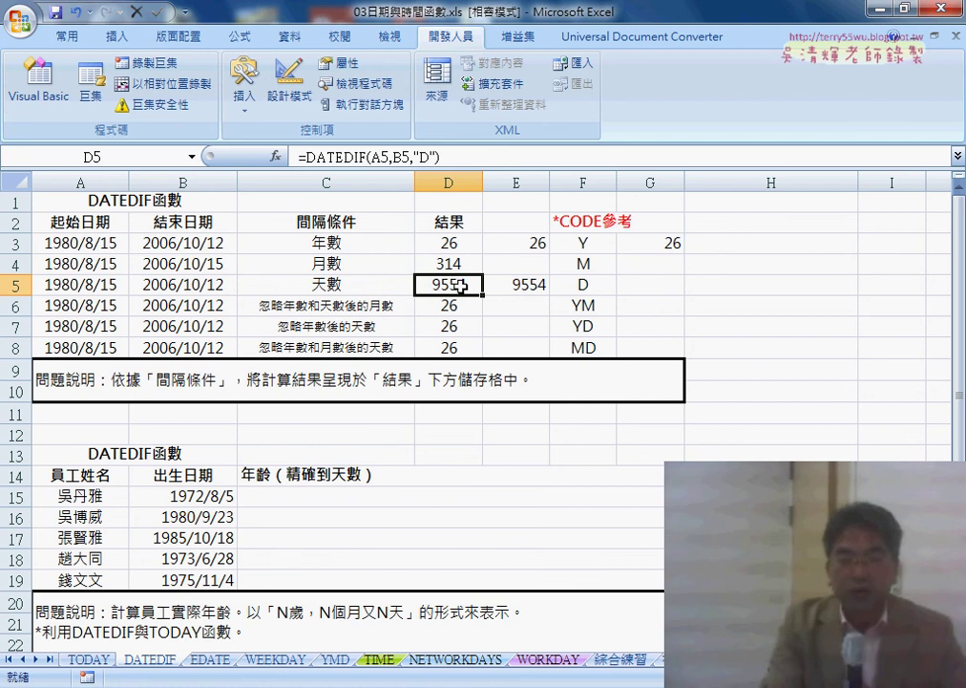
{"action": "left_click_drag", "start_coordinate": [600, 305], "coordinate": [636, 347]}
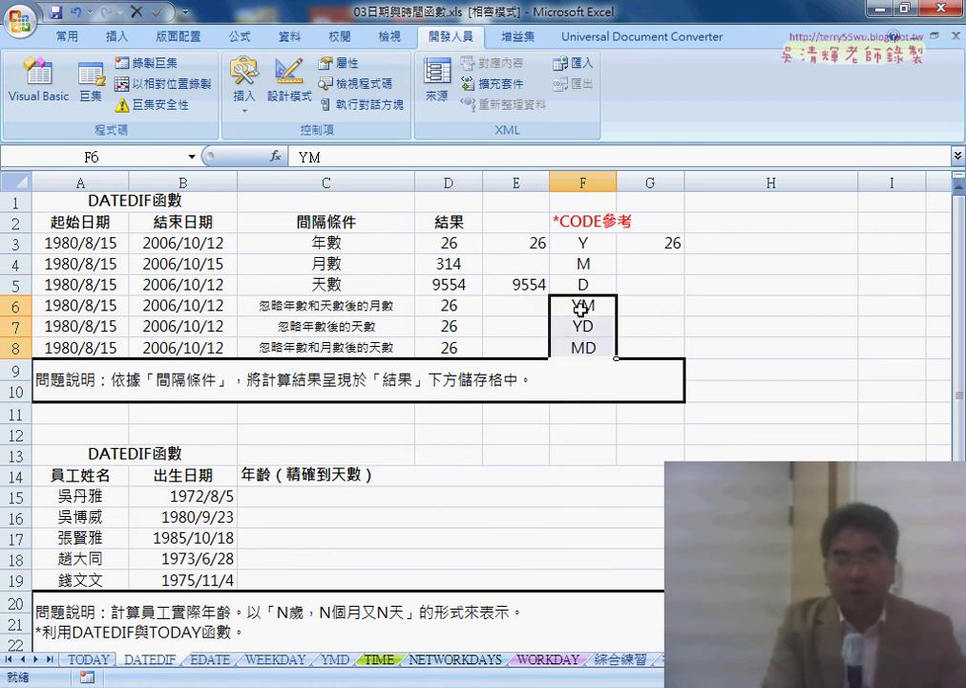
{"action": "left_click", "coordinate": [585, 307]}
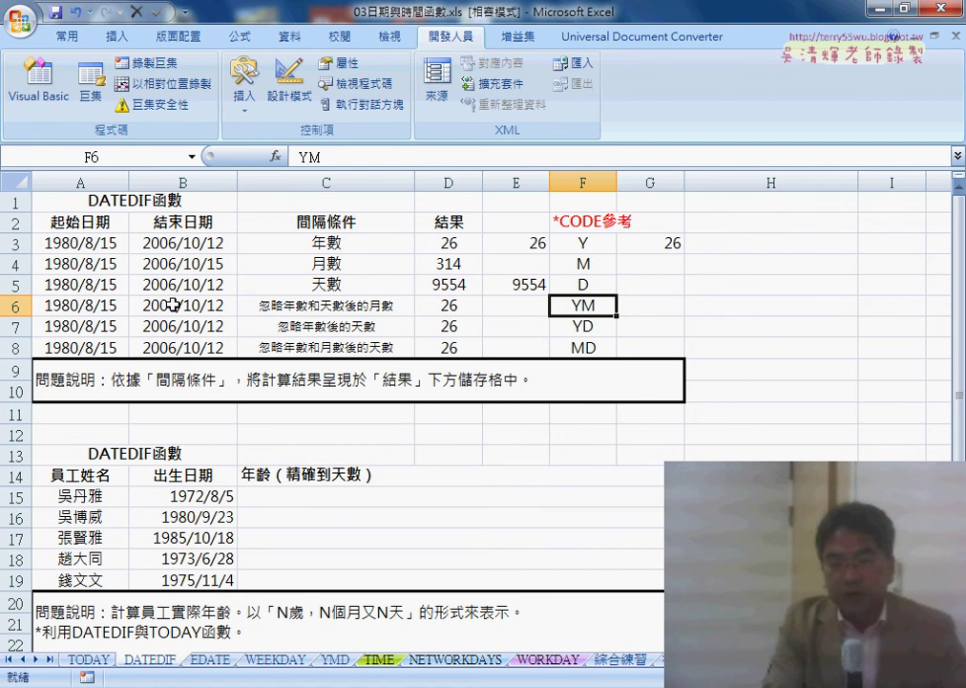
Change D6's DATEDIF interval code to "YM"
{"action": "left_click", "coordinate": [449, 306]}
{"action": "left_click", "coordinate": [426, 157]}
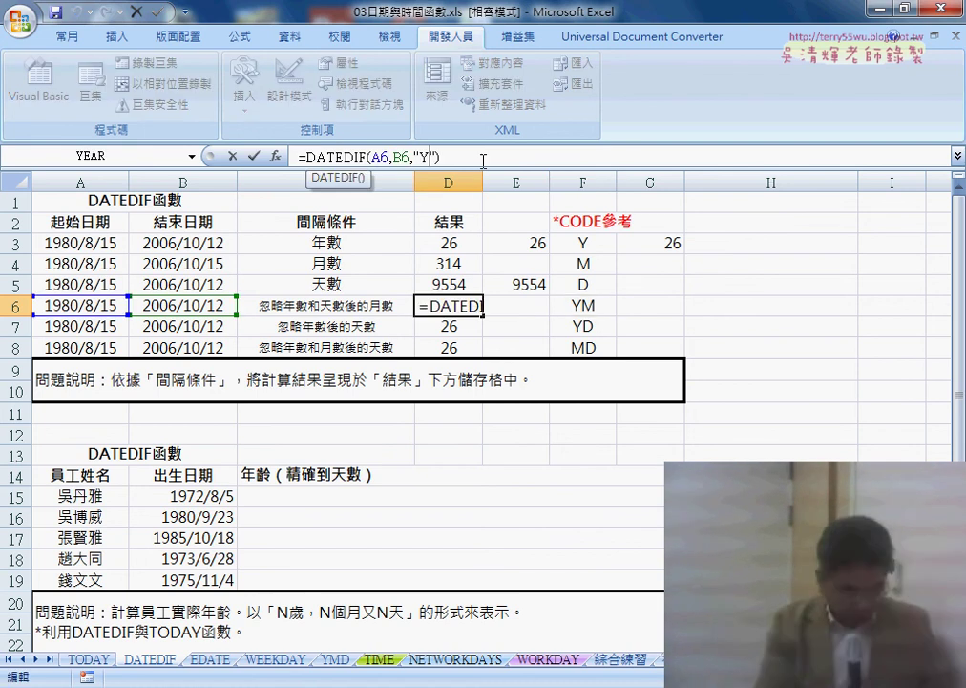
{"action": "type", "text": "M"}
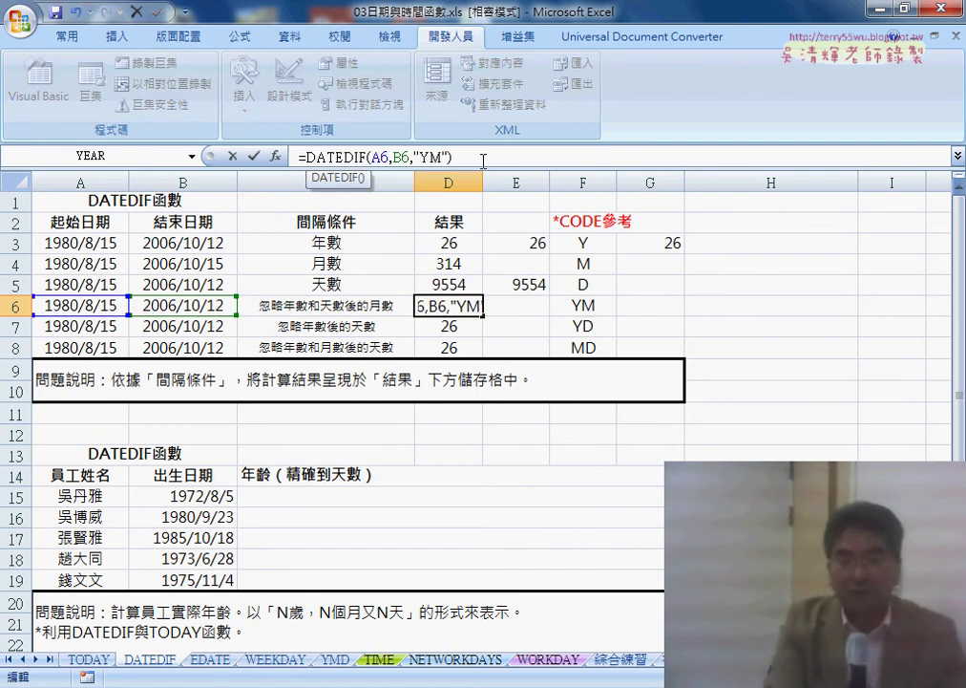
{"action": "left_click", "coordinate": [253, 156]}
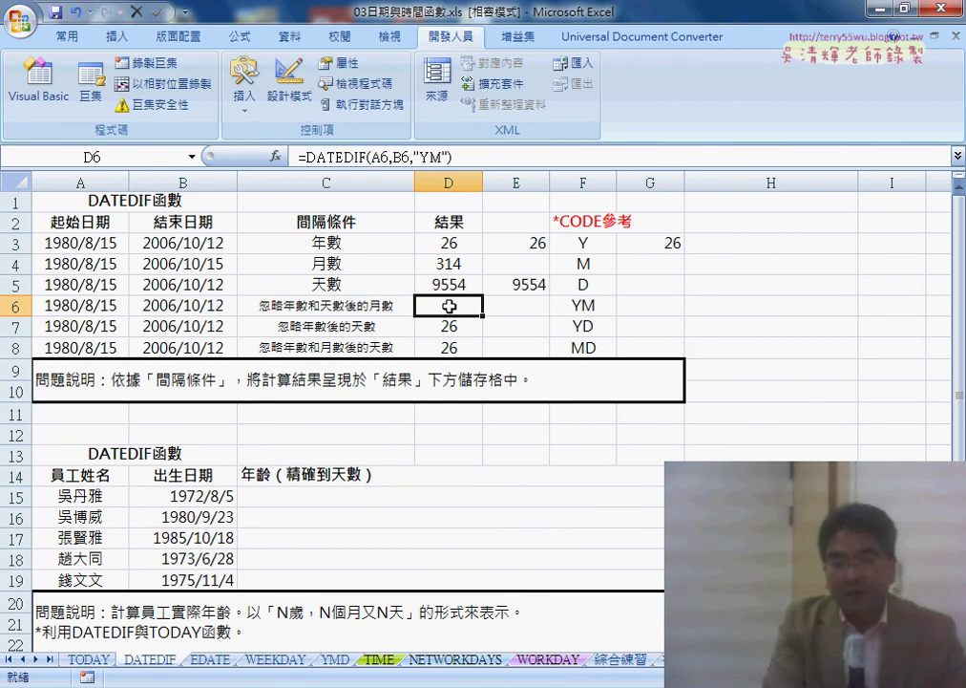
Edit B6's end date to 2006/1/15 so D6 shows 5 months
{"action": "double_click", "coordinate": [197, 305]}
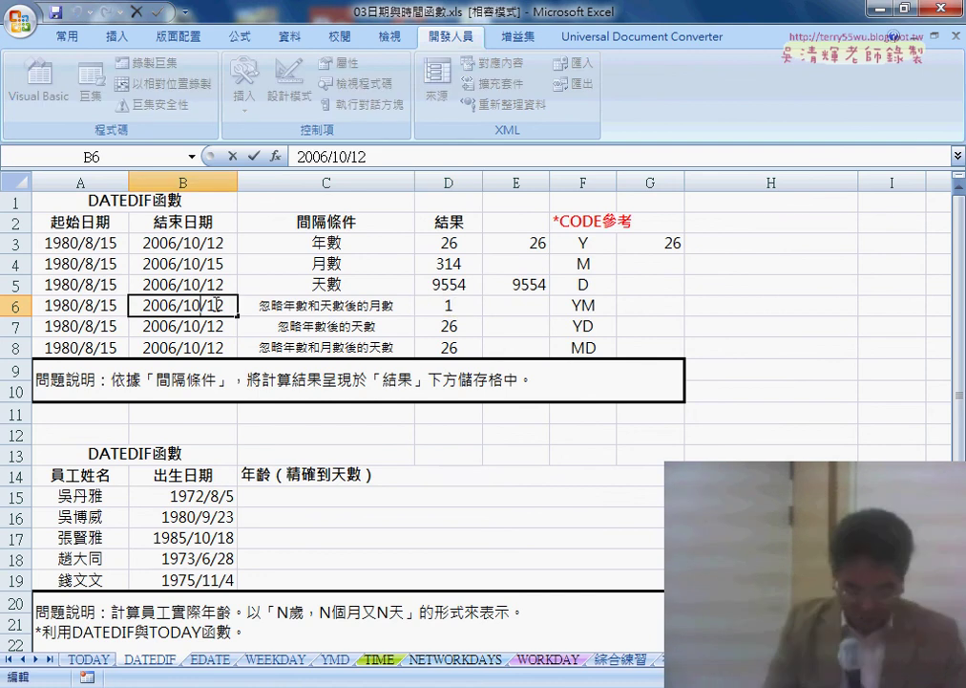
{"action": "left_click_drag", "start_coordinate": [216, 305], "coordinate": [239, 307]}
{"action": "type", "text": "5"}
{"action": "key", "text": "Return"}
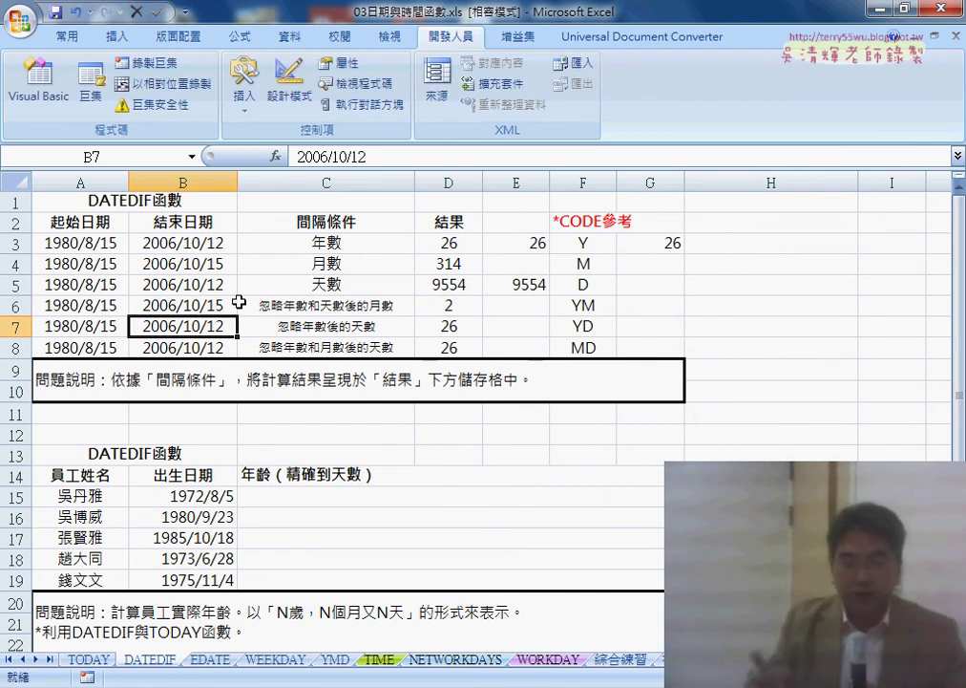
{"action": "left_click", "coordinate": [194, 305]}
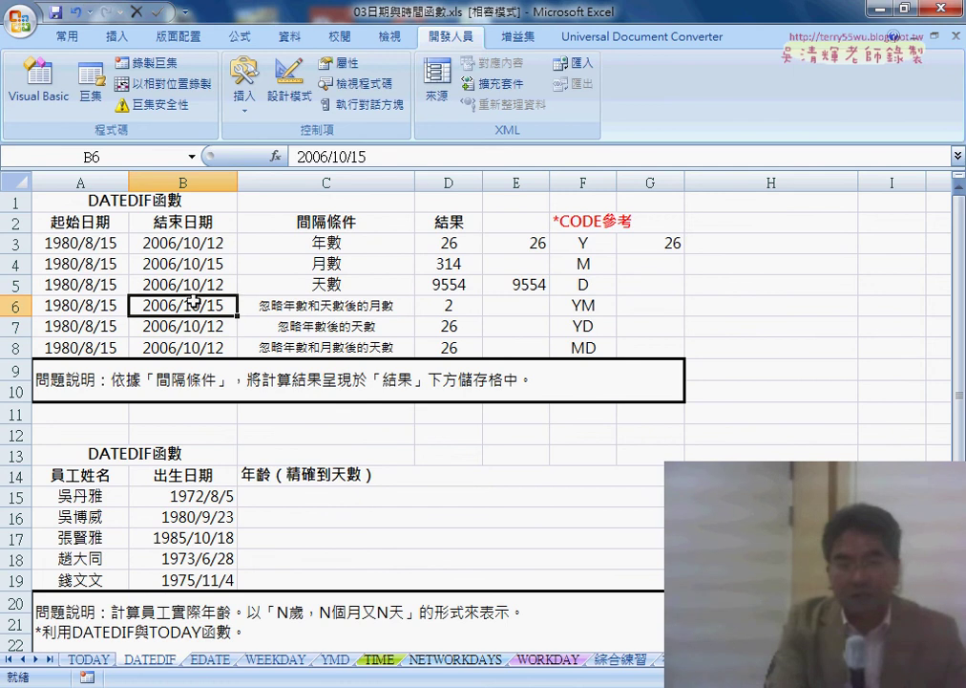
{"action": "double_click", "coordinate": [194, 305]}
{"action": "left_click_drag", "start_coordinate": [184, 306], "coordinate": [201, 306]}
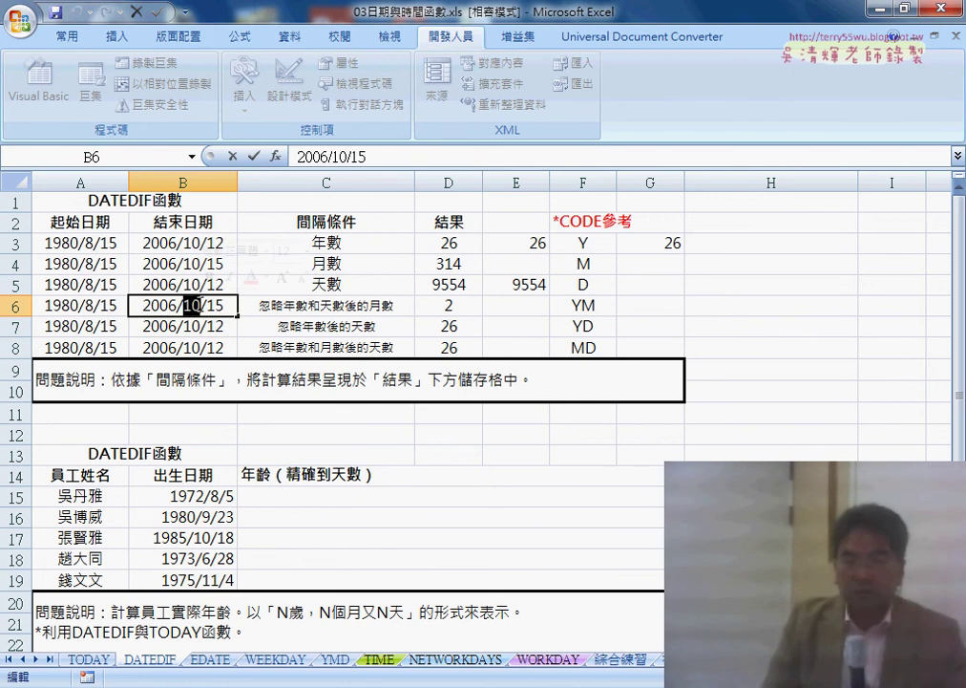
{"action": "type", "text": "1"}
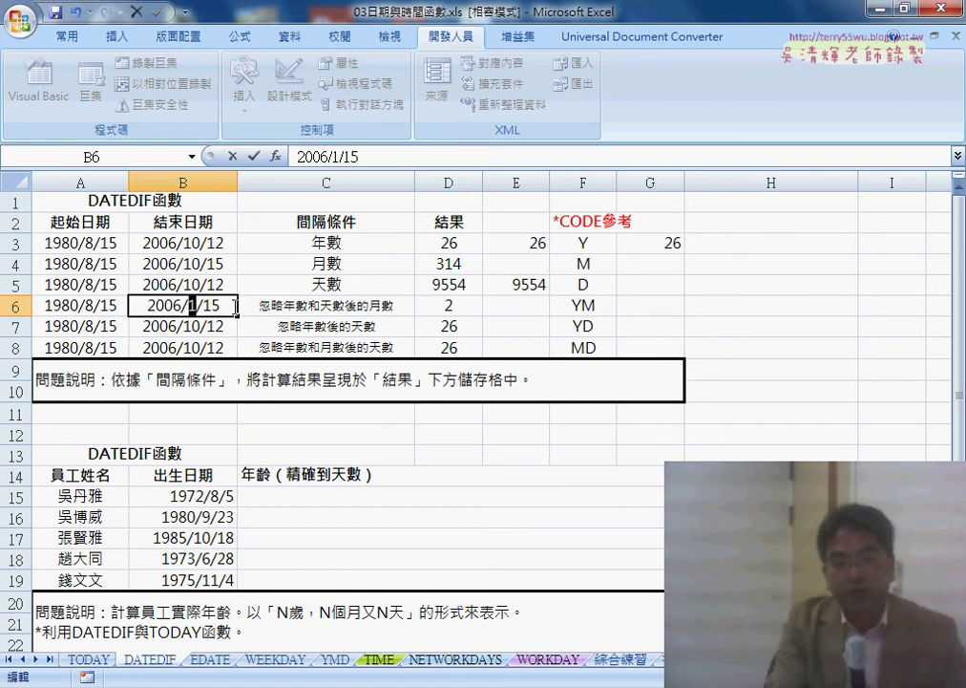
{"action": "left_click_drag", "start_coordinate": [189, 306], "coordinate": [210, 306]}
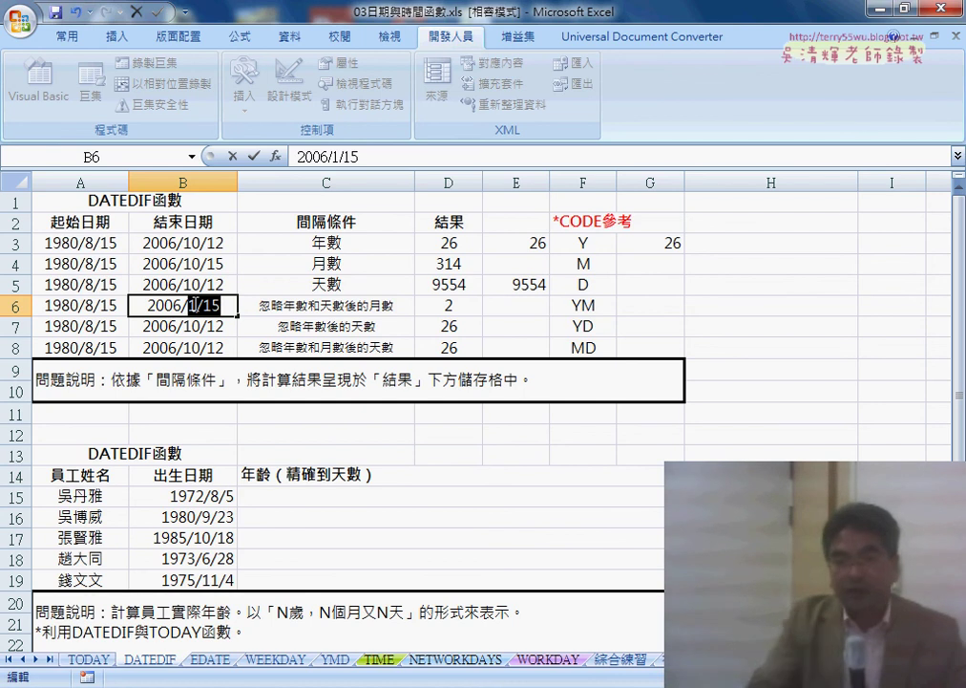
{"action": "left_click", "coordinate": [95, 307]}
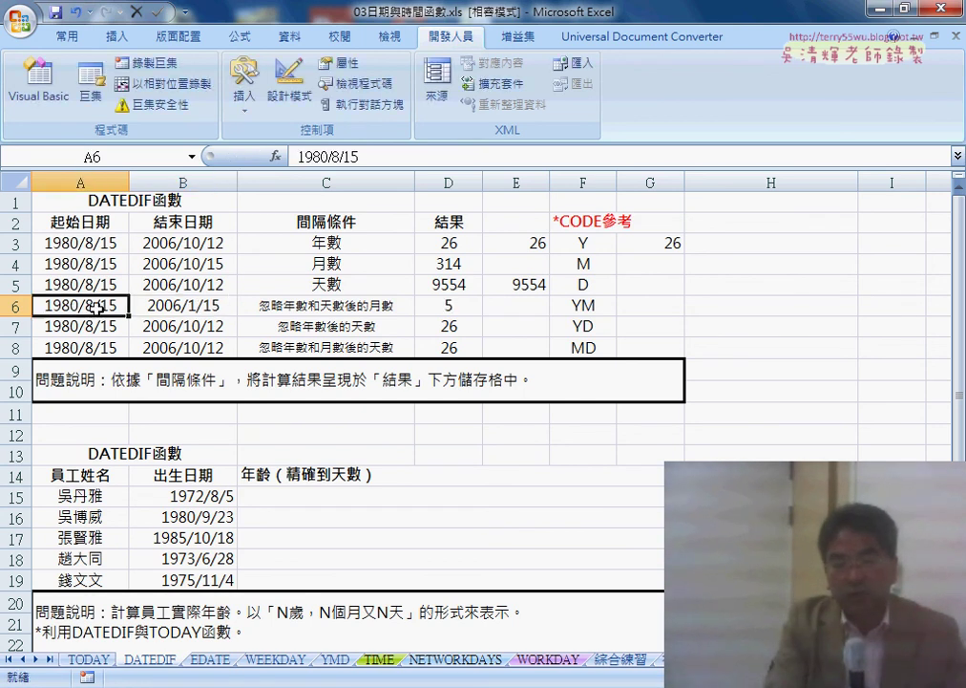
{"action": "left_click", "coordinate": [190, 309]}
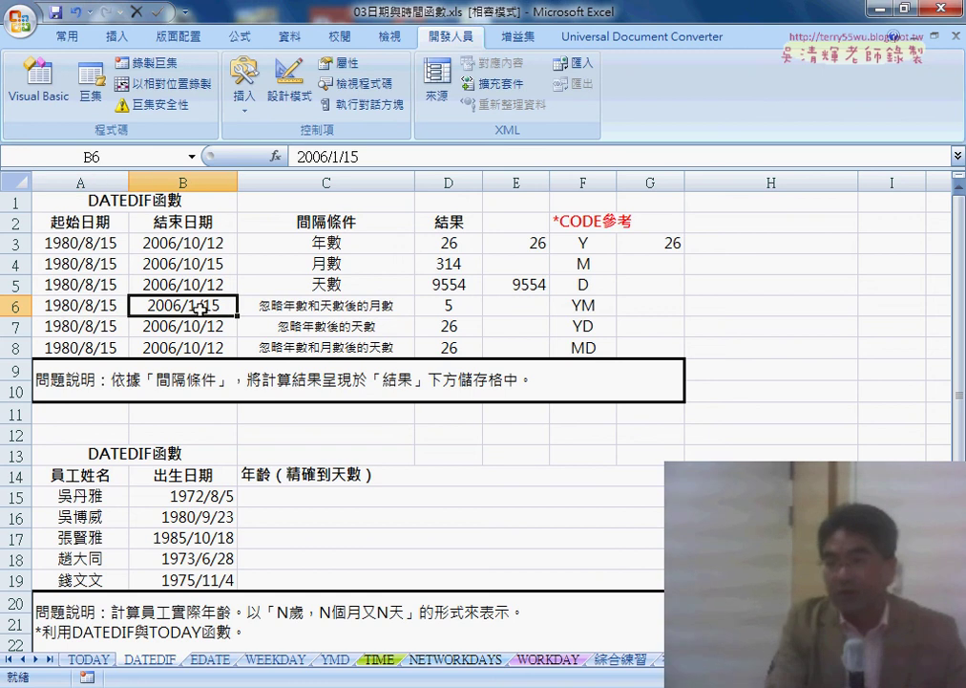
{"action": "left_click", "coordinate": [446, 307]}
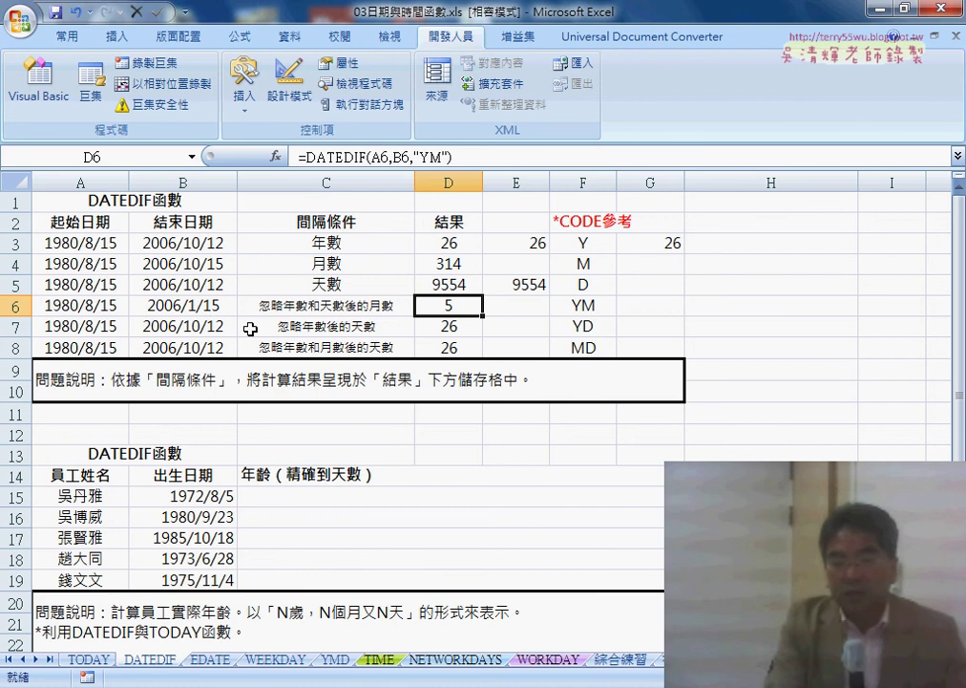
Change D7's interval code to "YD" so it returns 59 days
{"action": "left_click", "coordinate": [594, 330]}
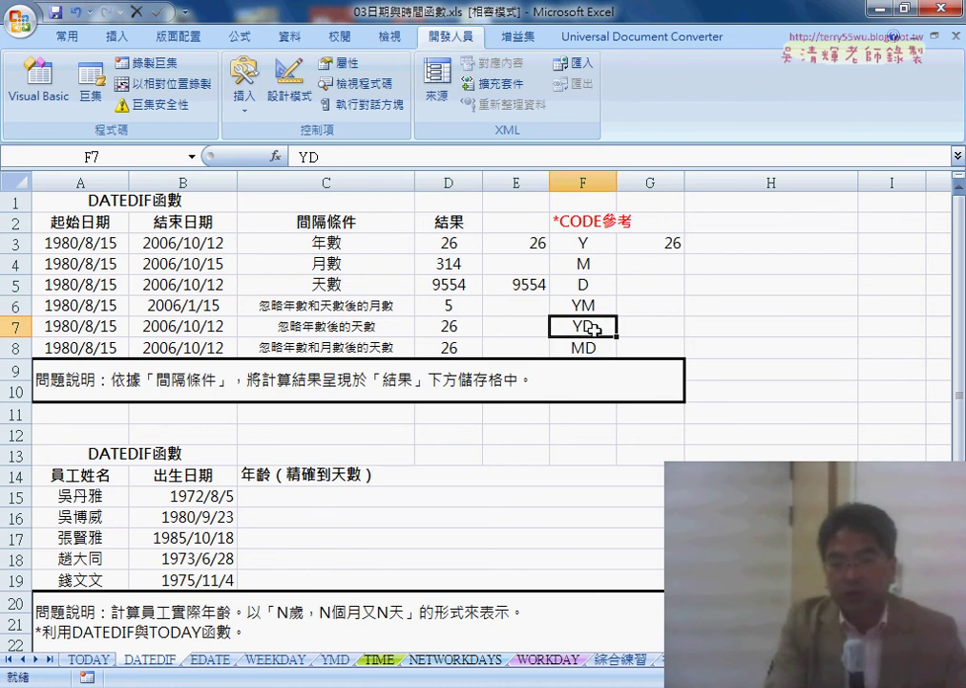
{"action": "left_click", "coordinate": [454, 328]}
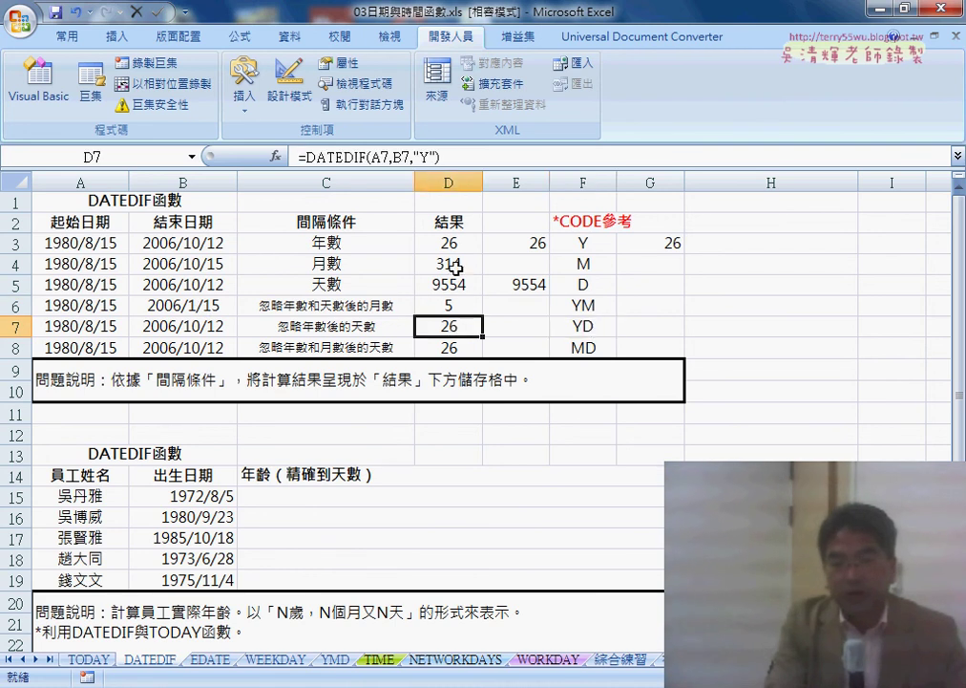
{"action": "left_click", "coordinate": [425, 155]}
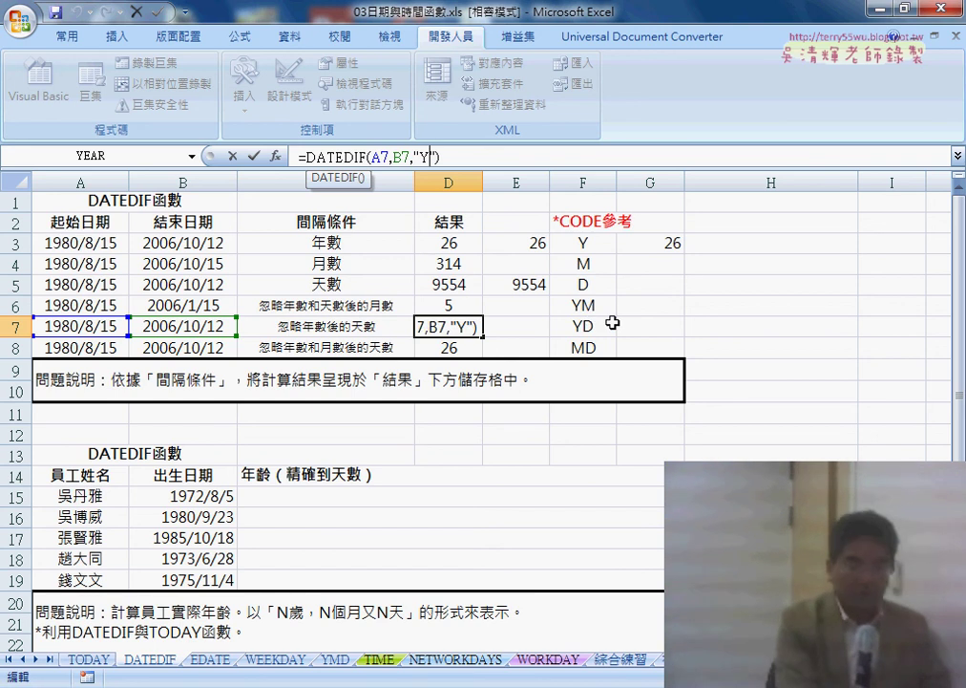
{"action": "type", "text": "D"}
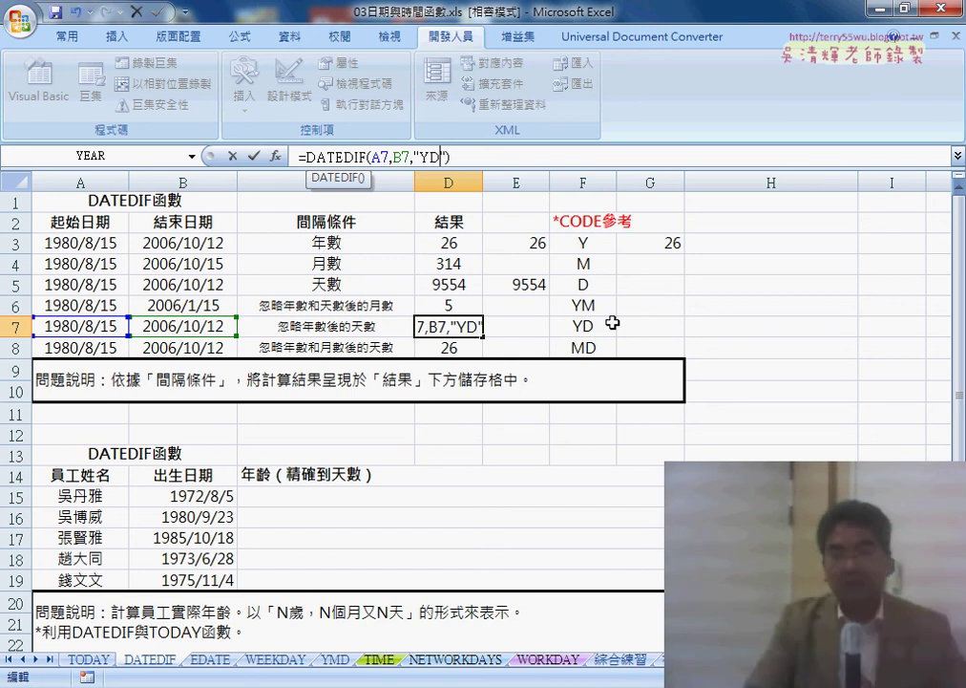
{"action": "key", "text": "Return"}
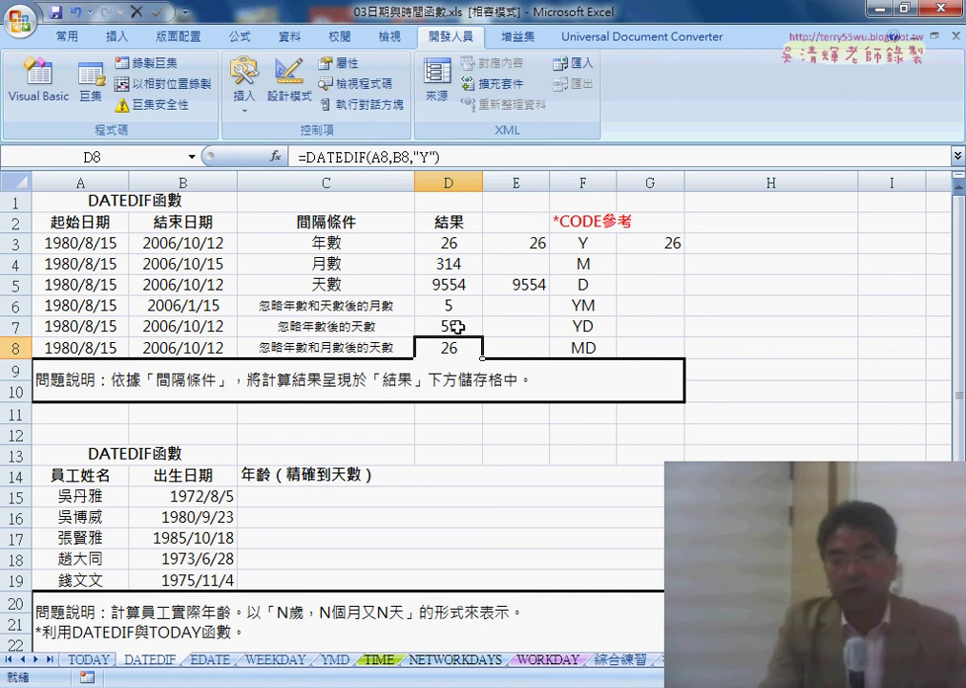
{"action": "left_click", "coordinate": [457, 327]}
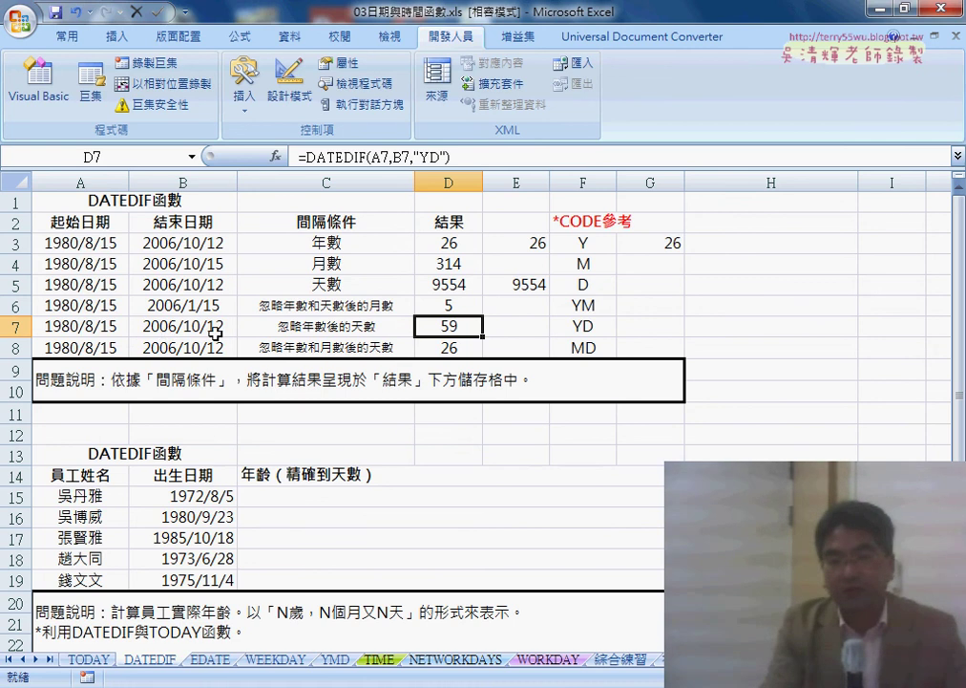
{"action": "left_click", "coordinate": [590, 349]}
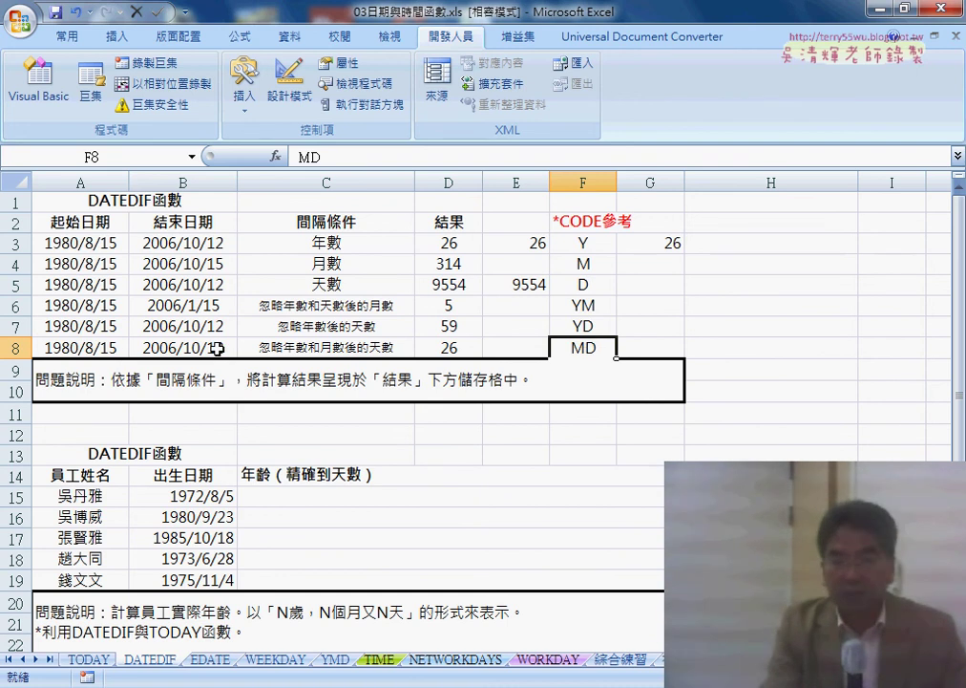
Change D8's DATEDIF unit code from "Y" to "MD"
{"action": "left_click", "coordinate": [460, 349]}
{"action": "double_click", "coordinate": [424, 156]}
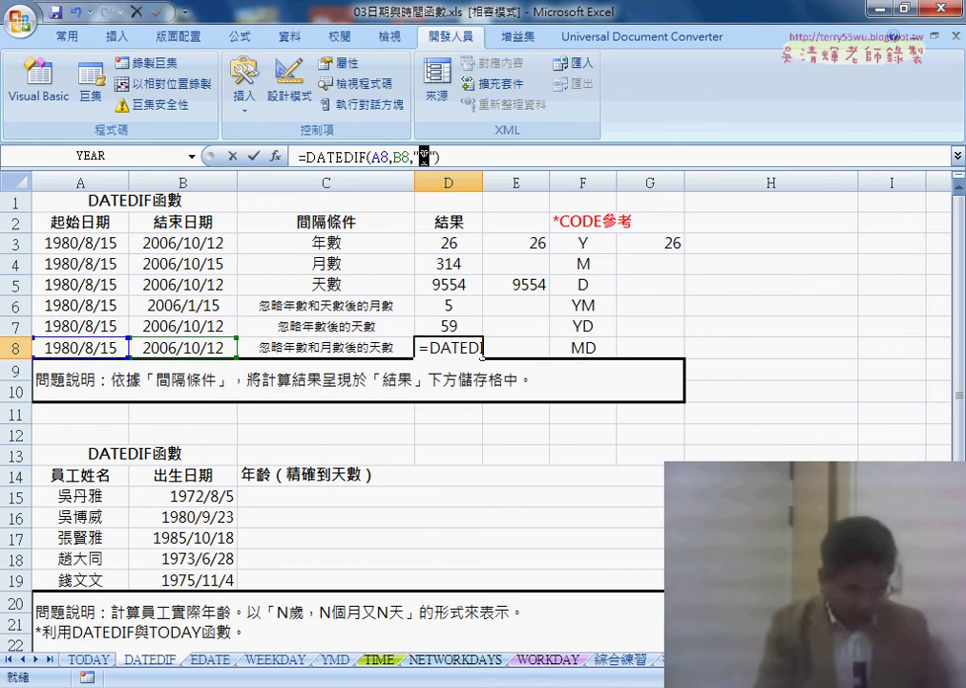
{"action": "type", "text": "M"}
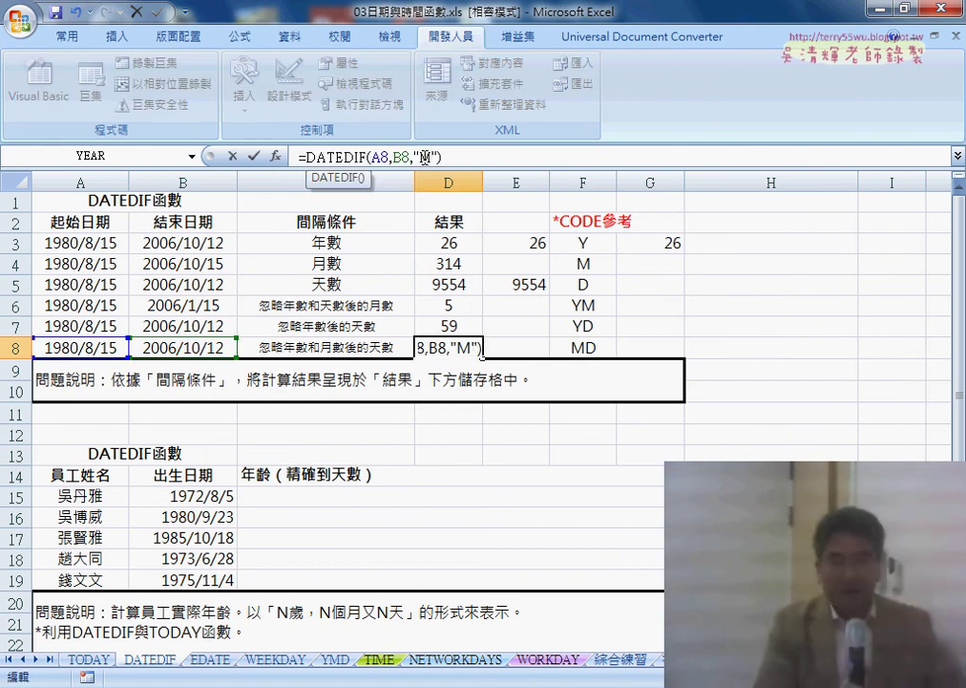
{"action": "type", "text": "D"}
{"action": "key", "text": "Return"}
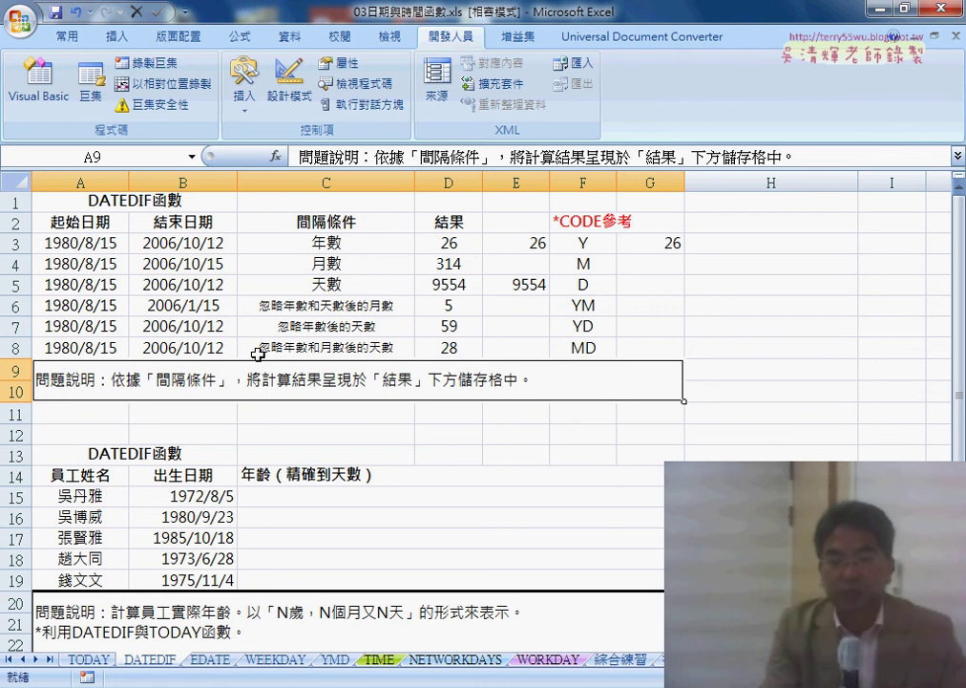
{"action": "left_click", "coordinate": [448, 350]}
Change B8's end date to 2006/10/19 so D8 returns 4, and mark the Y-to-MD code list
{"action": "left_click", "coordinate": [230, 348]}
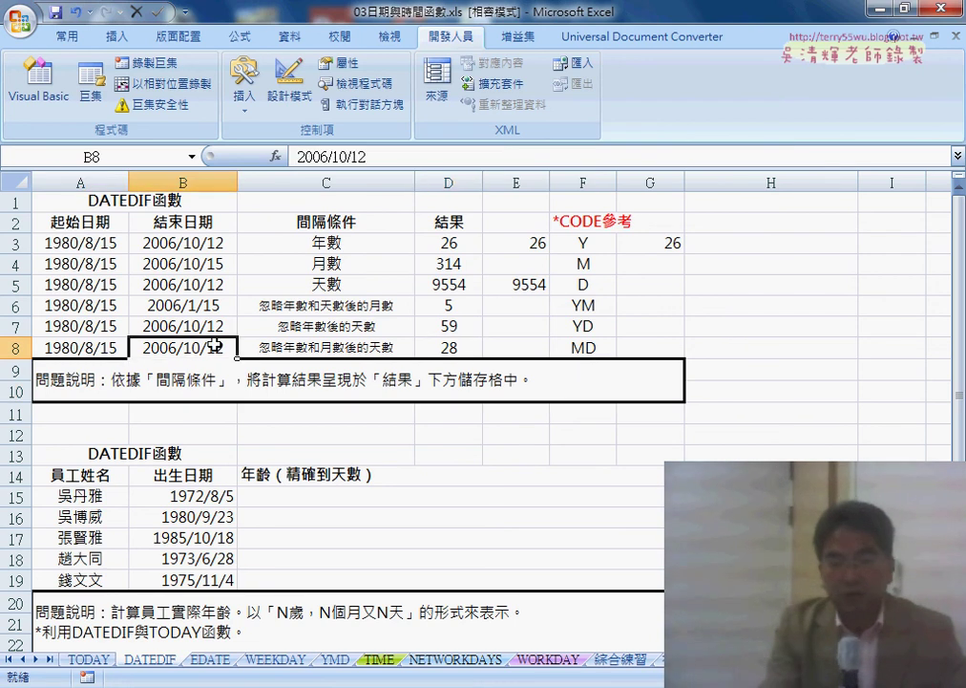
{"action": "double_click", "coordinate": [230, 347]}
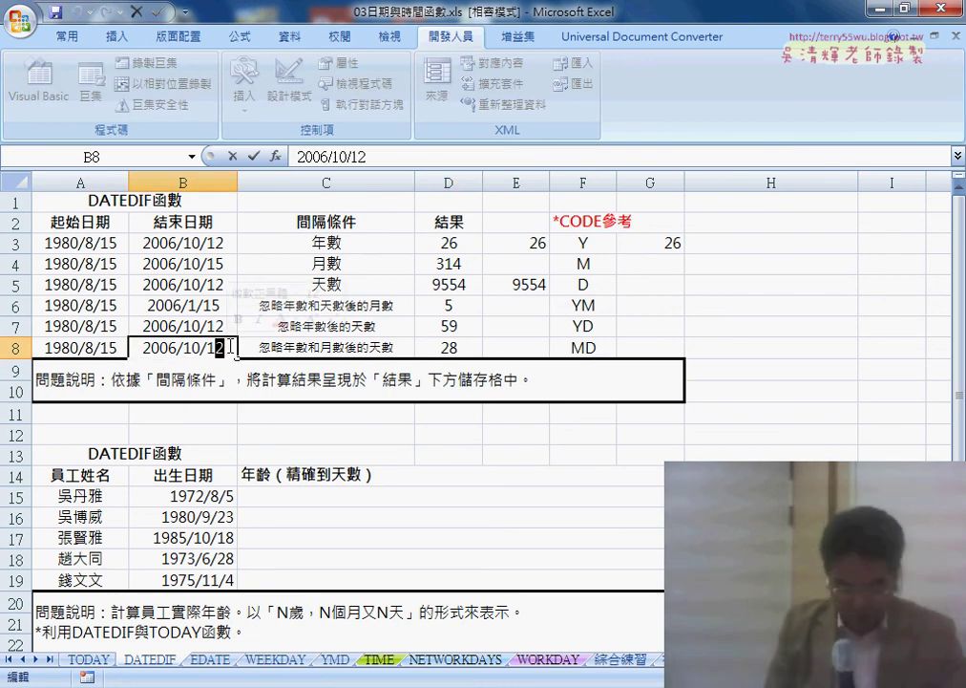
{"action": "type", "text": "9"}
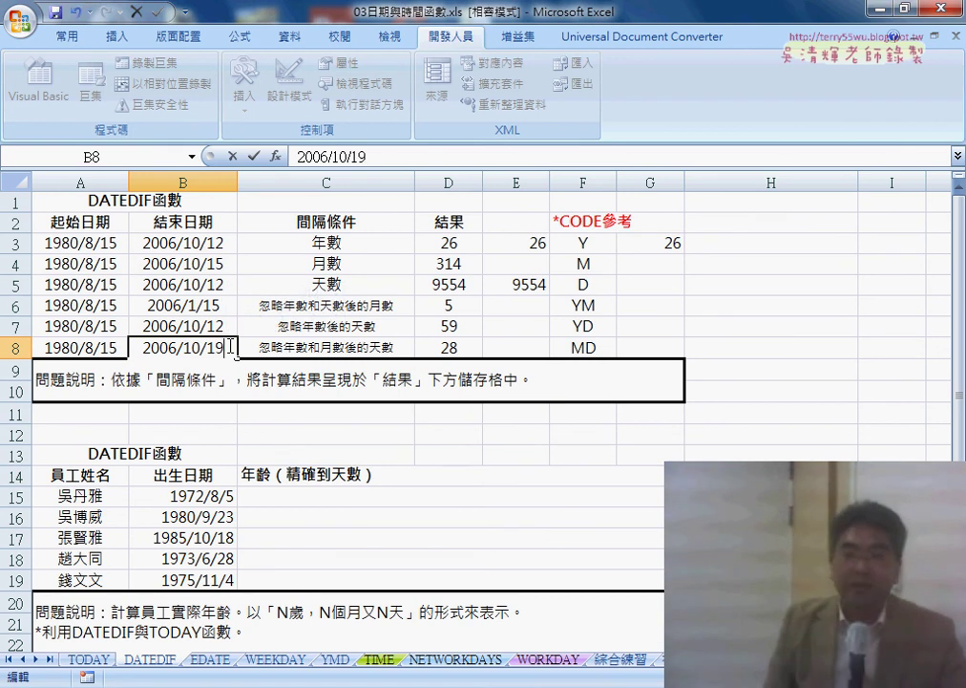
{"action": "key", "text": "Return"}
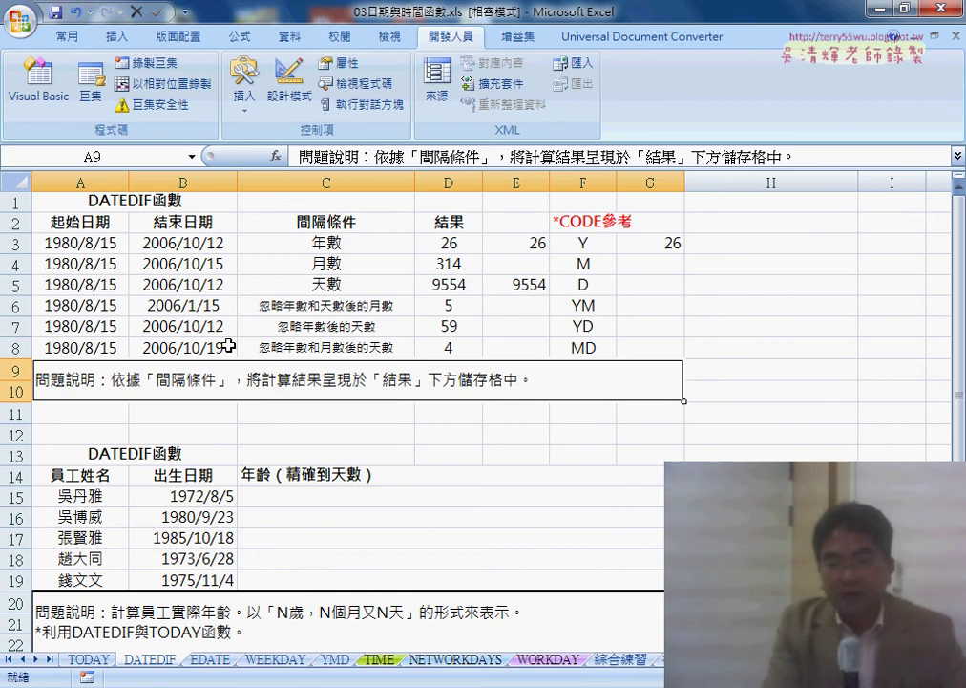
{"action": "mouse_move", "coordinate": [585, 250]}
{"action": "left_mouse_down"}
{"action": "mouse_move", "coordinate": [583, 345]}
{"action": "mouse_move", "coordinate": [591, 346]}
{"action": "left_mouse_up"}
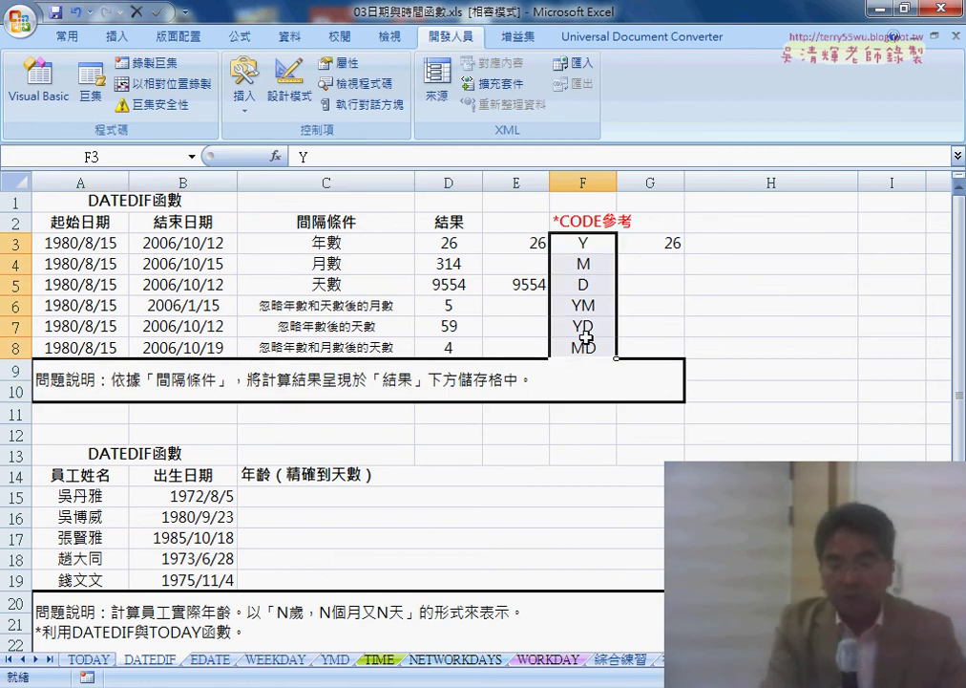
{"action": "left_click", "coordinate": [339, 496]}
{"action": "scroll", "coordinate": [341, 515], "scroll_direction": "down", "scroll_amount": 2}
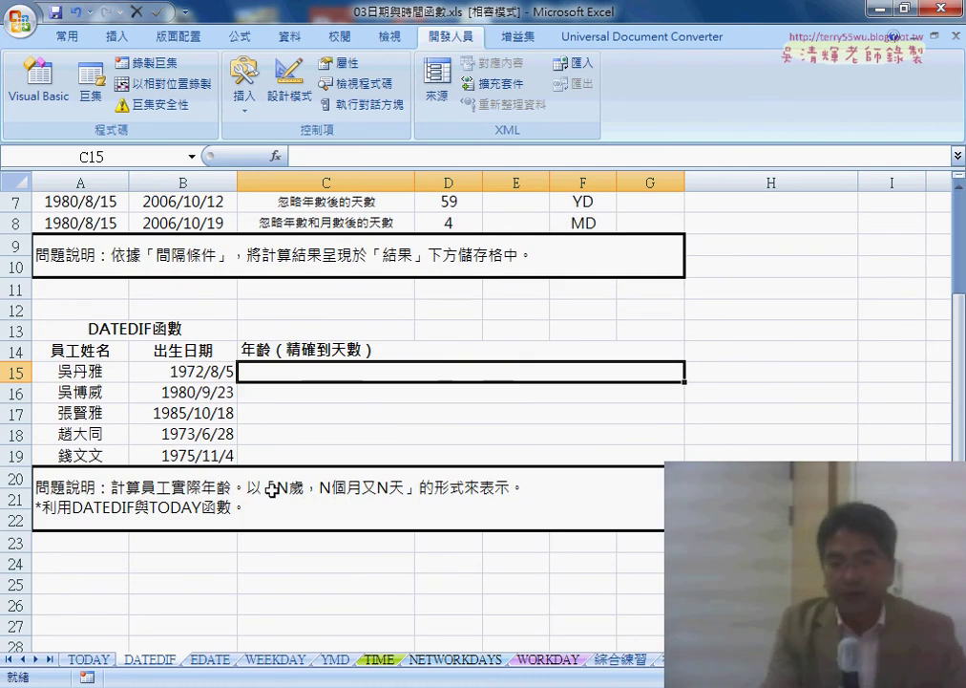
{"action": "left_click", "coordinate": [187, 375]}
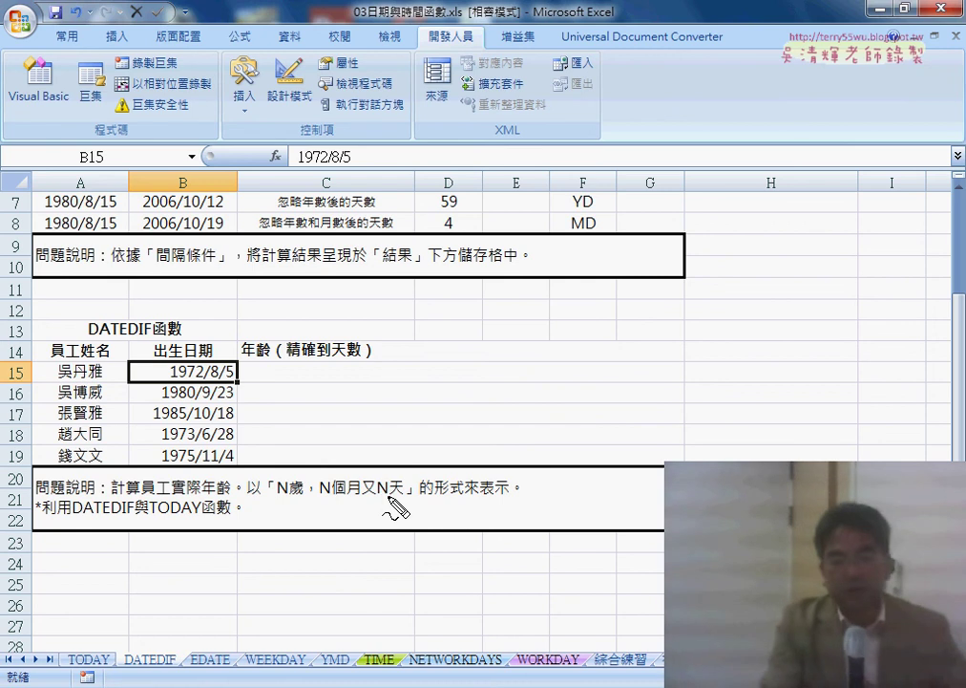
Ink red underlines under the N's, a bracket around 歲, and & and quote marks over 「N歲，N個月又N天」
{"action": "left_click_drag", "start_coordinate": [275, 495], "coordinate": [290, 497]}
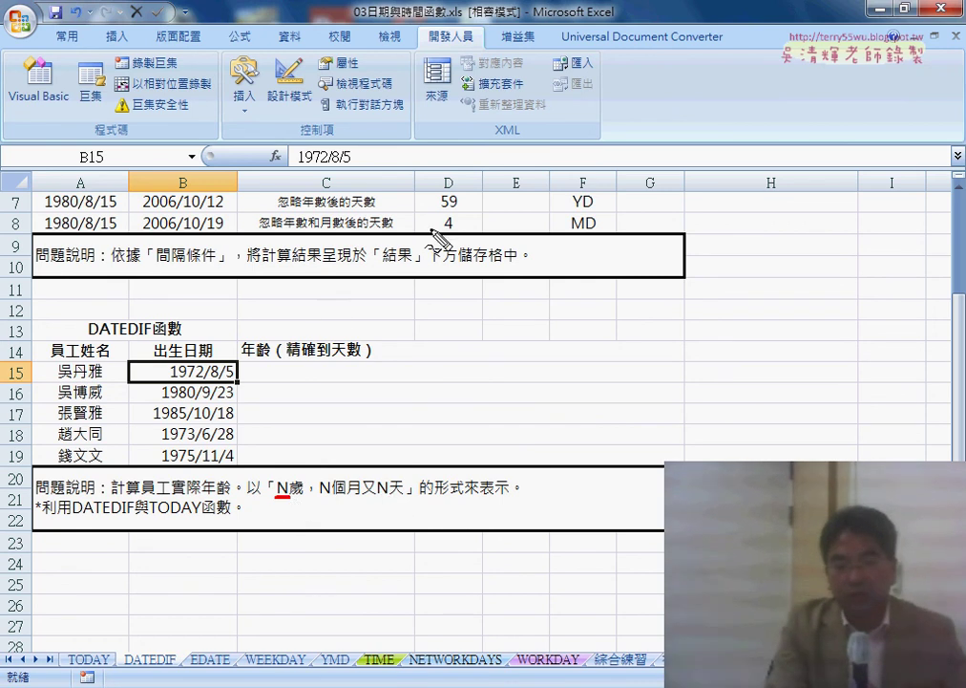
{"action": "mouse_move", "coordinate": [294, 479]}
{"action": "left_mouse_down"}
{"action": "mouse_move", "coordinate": [295, 496]}
{"action": "mouse_move", "coordinate": [280, 466]}
{"action": "left_mouse_up"}
{"action": "mouse_move", "coordinate": [285, 456]}
{"action": "left_mouse_down"}
{"action": "mouse_move", "coordinate": [284, 466]}
{"action": "mouse_move", "coordinate": [322, 461]}
{"action": "left_mouse_up"}
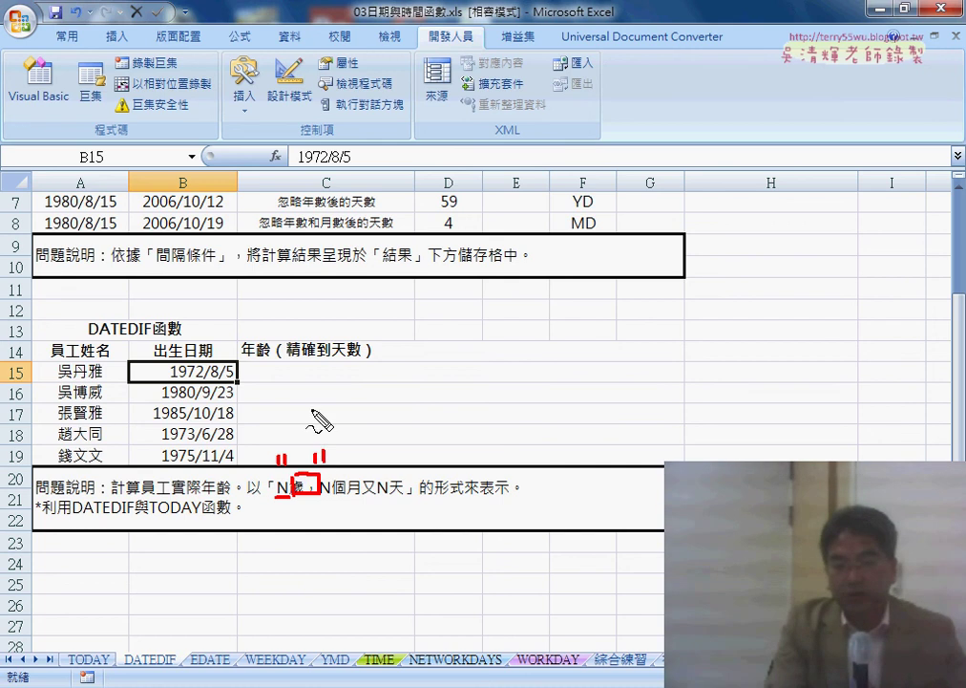
{"action": "left_click_drag", "start_coordinate": [250, 443], "coordinate": [259, 468]}
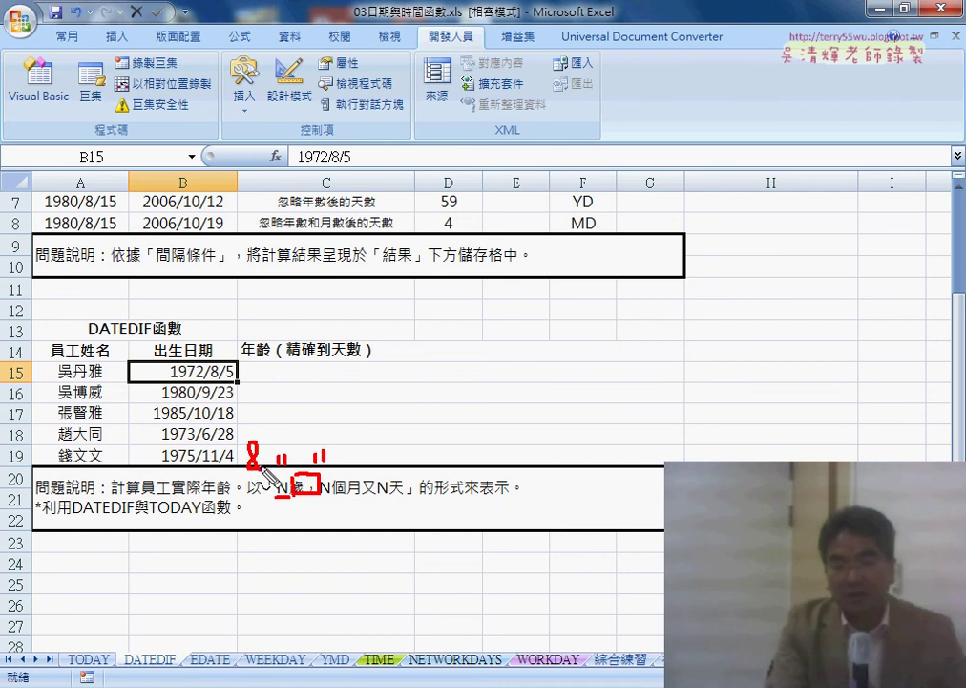
{"action": "mouse_move", "coordinate": [342, 432]}
{"action": "left_mouse_down"}
{"action": "mouse_move", "coordinate": [345, 454]}
{"action": "mouse_move", "coordinate": [331, 466]}
{"action": "left_mouse_up"}
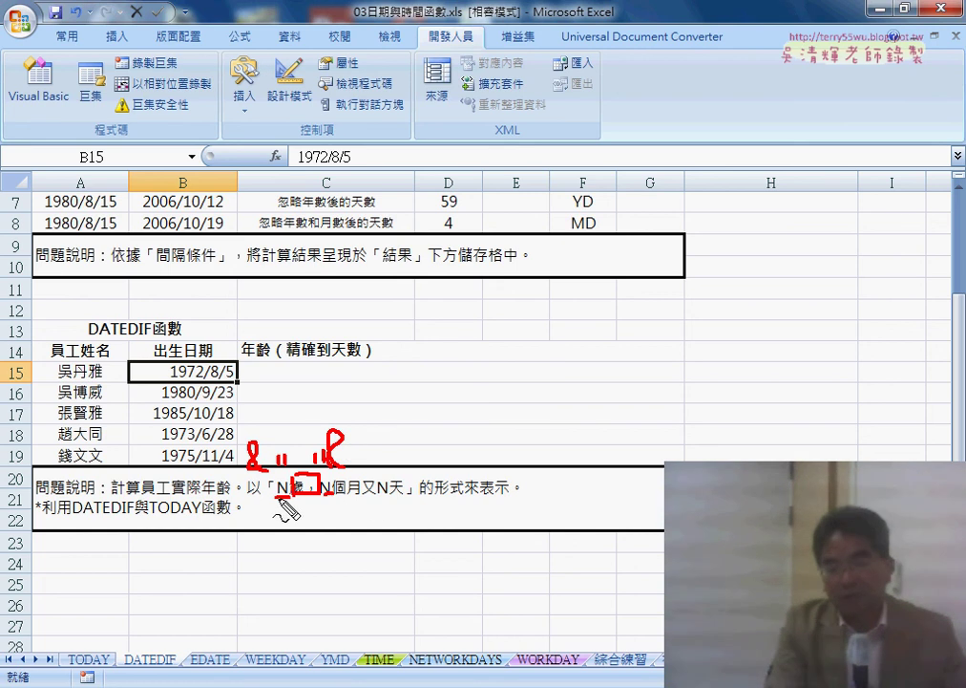
{"action": "left_click_drag", "start_coordinate": [378, 495], "coordinate": [387, 496]}
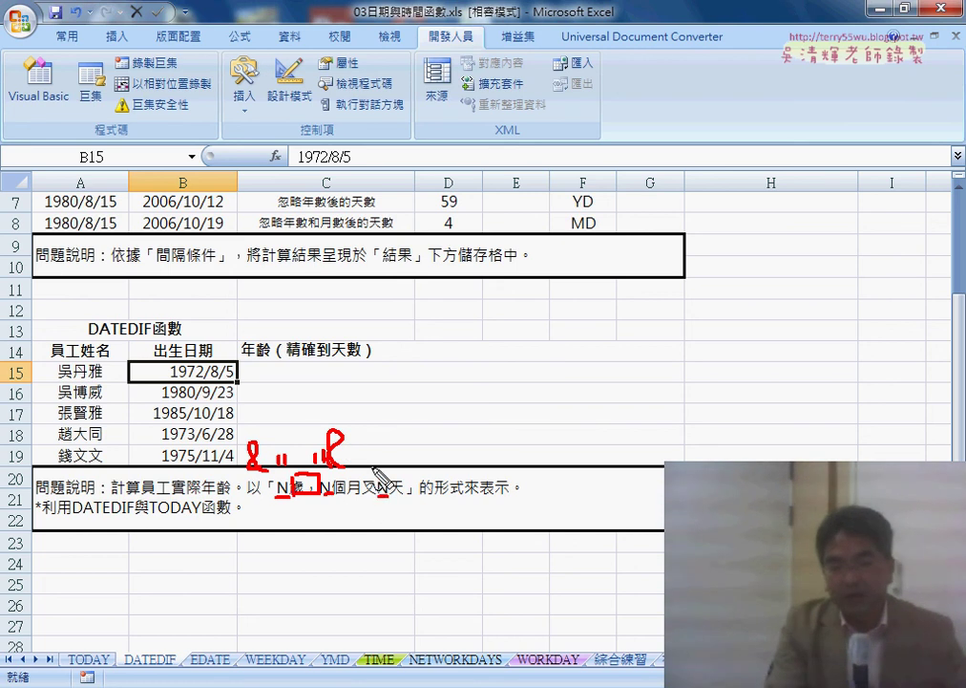
{"action": "mouse_move", "coordinate": [371, 453]}
{"action": "left_mouse_down"}
{"action": "mouse_move", "coordinate": [386, 466]}
{"action": "mouse_move", "coordinate": [489, 468]}
{"action": "left_mouse_up"}
{"action": "mouse_move", "coordinate": [494, 420]}
{"action": "left_mouse_down"}
{"action": "mouse_move", "coordinate": [495, 432]}
{"action": "mouse_move", "coordinate": [562, 429]}
{"action": "left_mouse_up"}
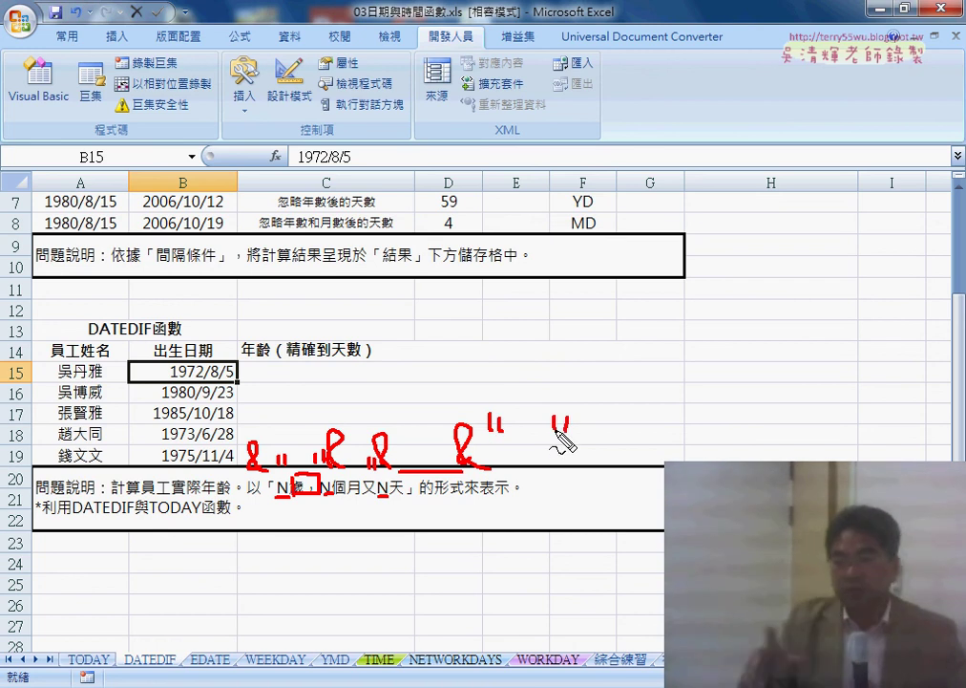